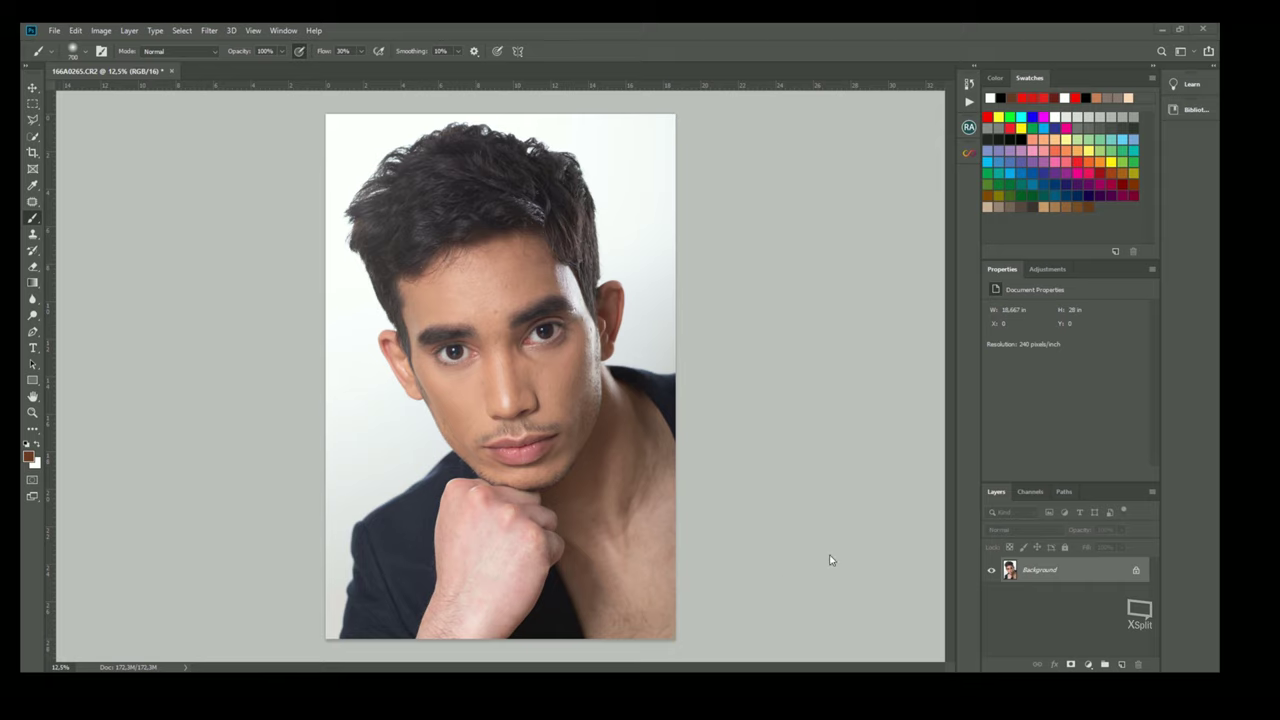
Add a Gradient Map 1 adjustment layer above Background and hide it to show the original colours
click(1089, 665)
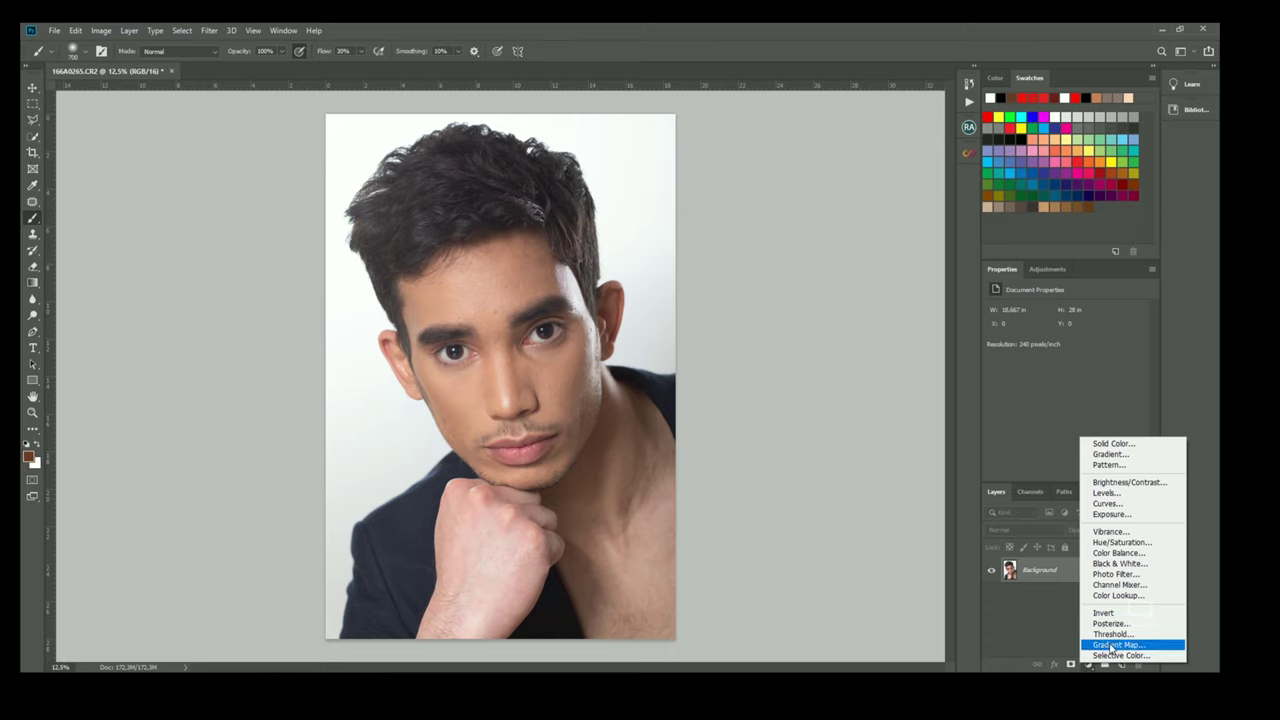
click(1109, 645)
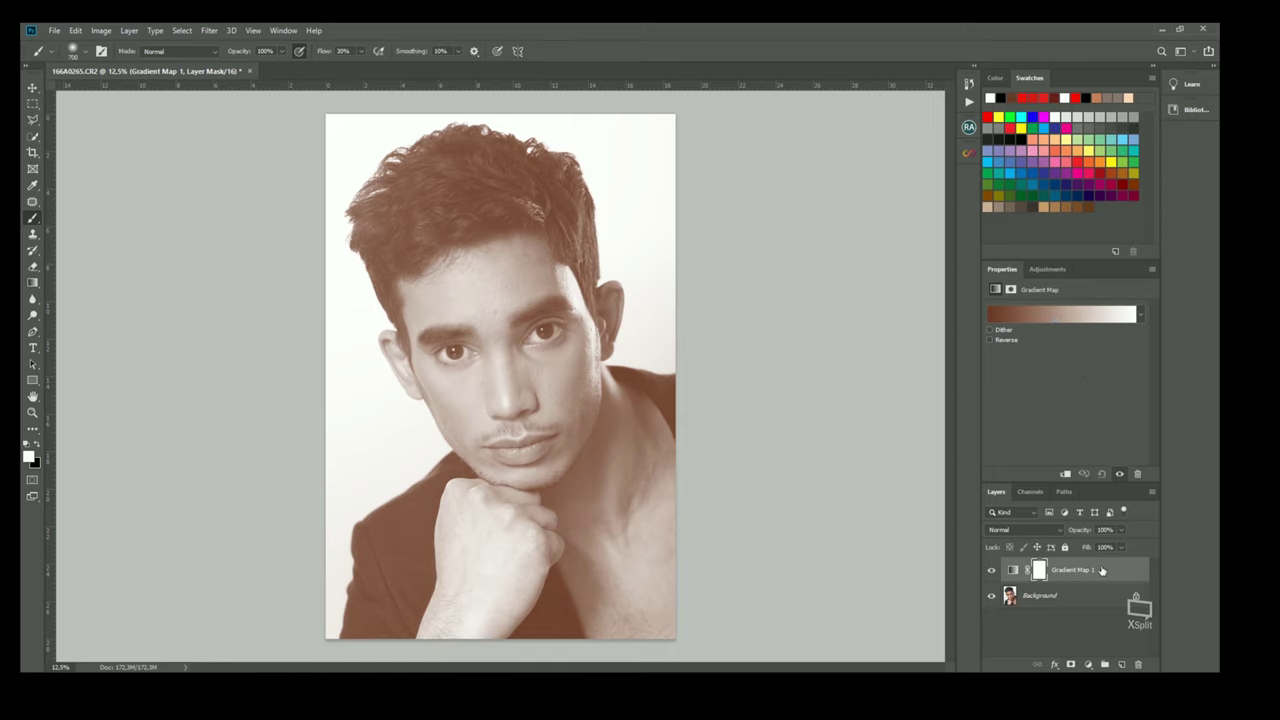
click(991, 572)
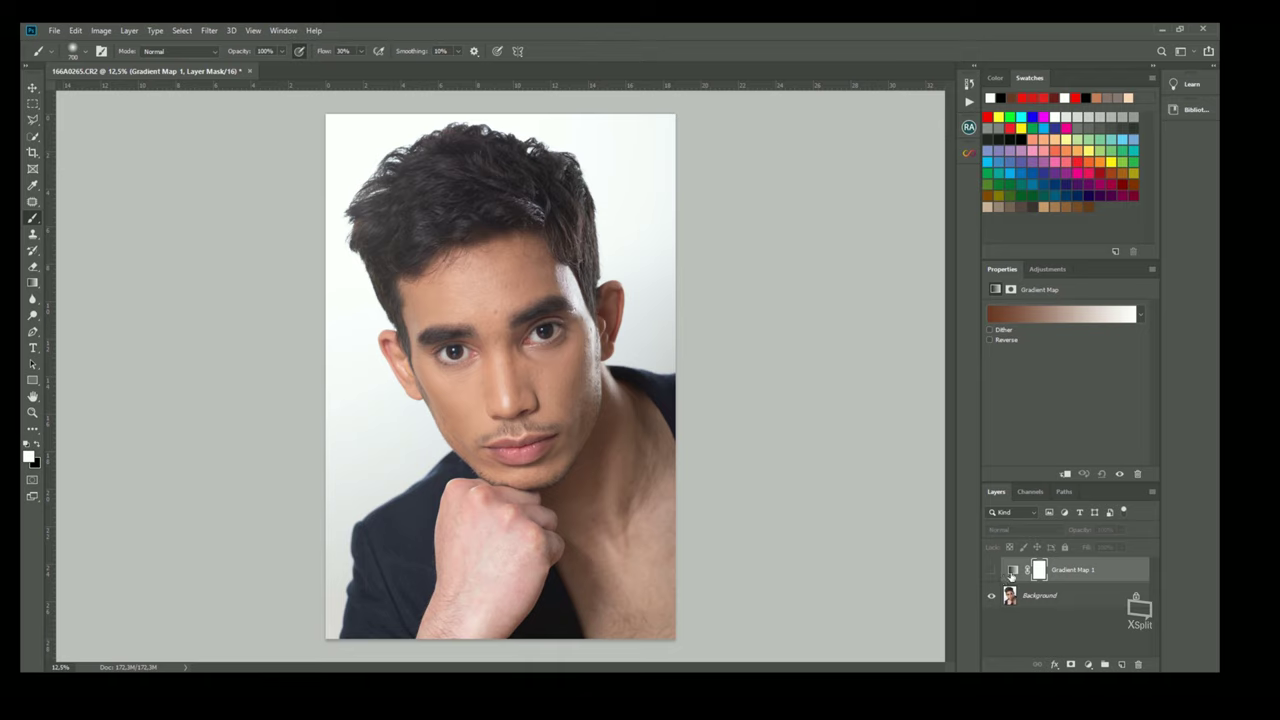
click(1013, 573)
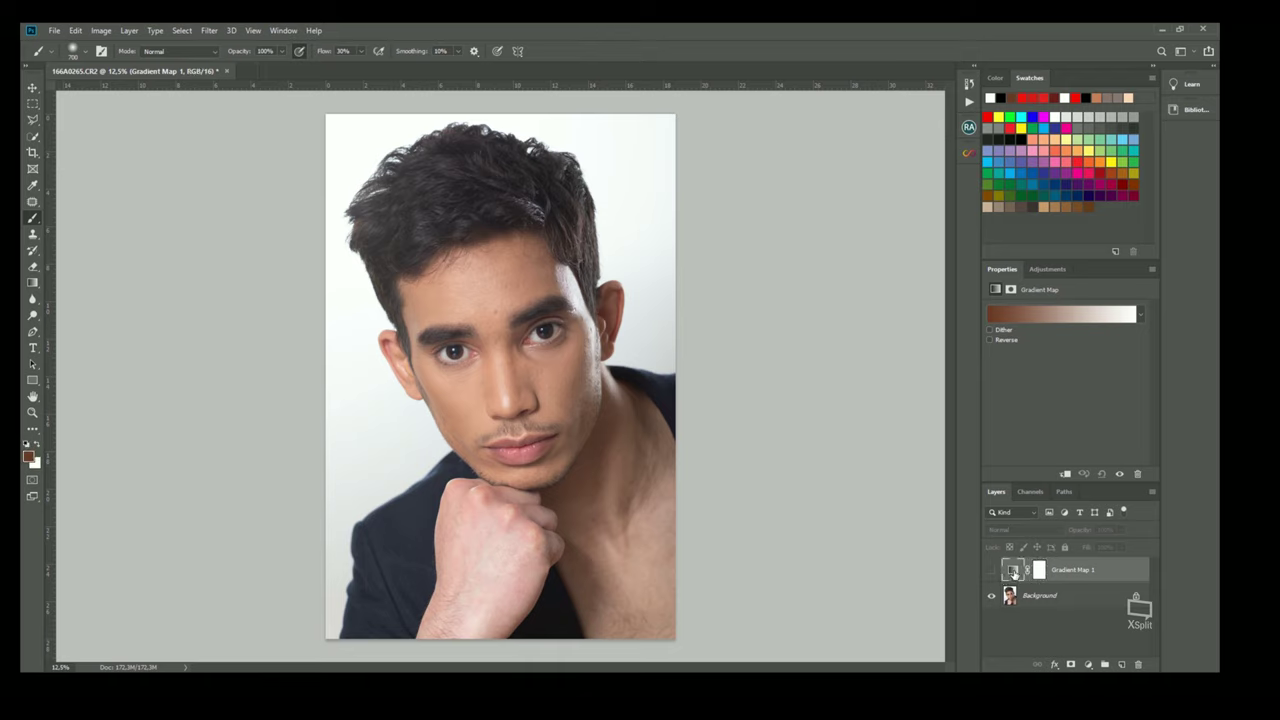
click(1064, 316)
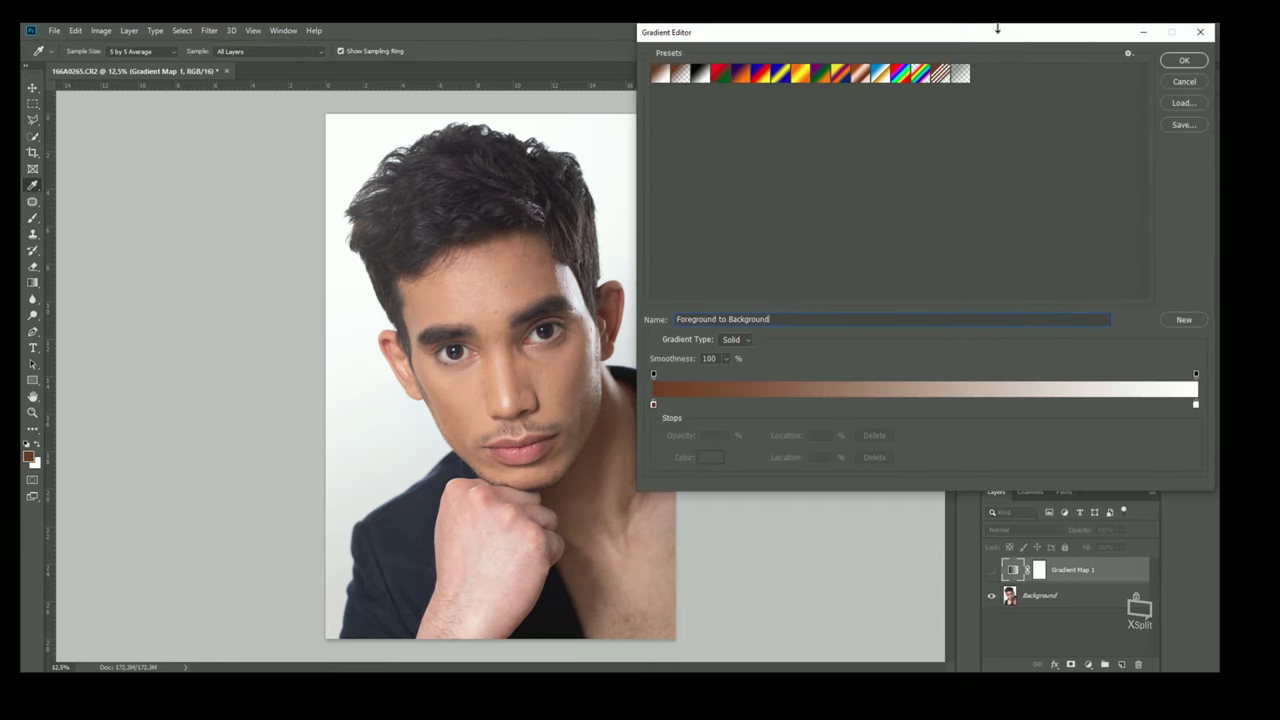
Reset the Gradient Editor presets to their defaults, giving a brown-to-white Foreground to Background gradient
drag(998, 37, 870, 135)
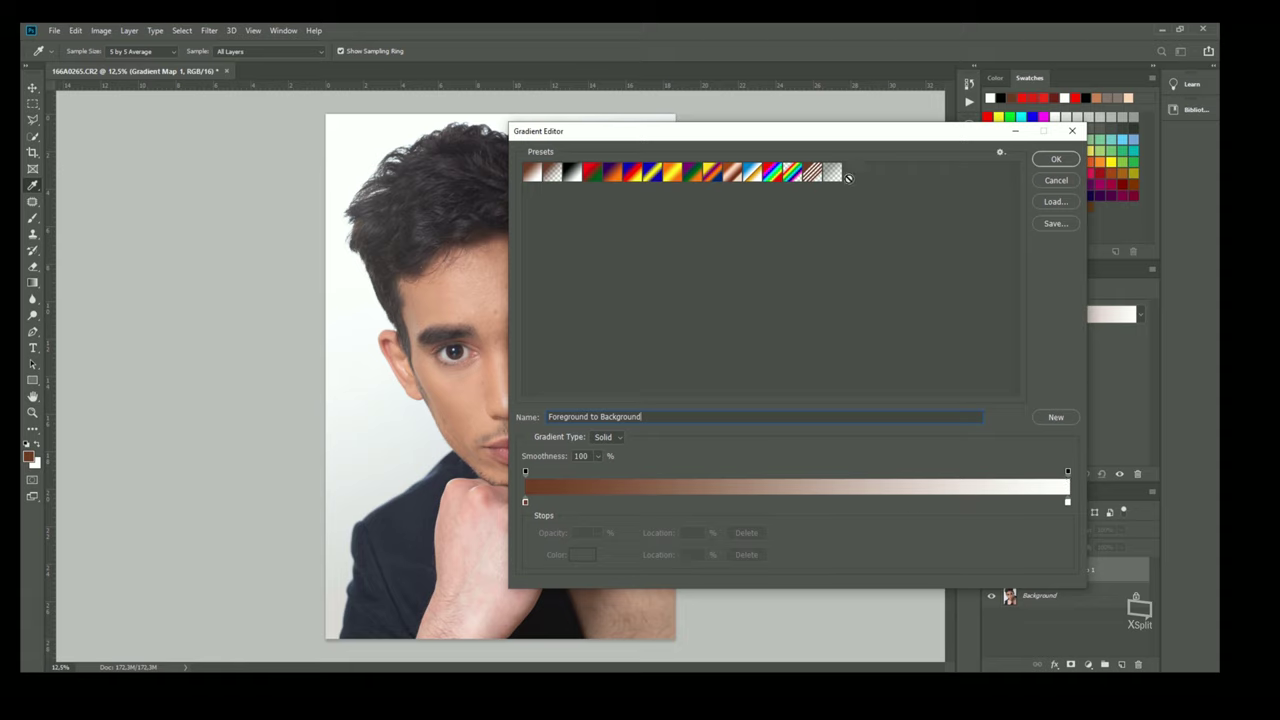
click(1000, 153)
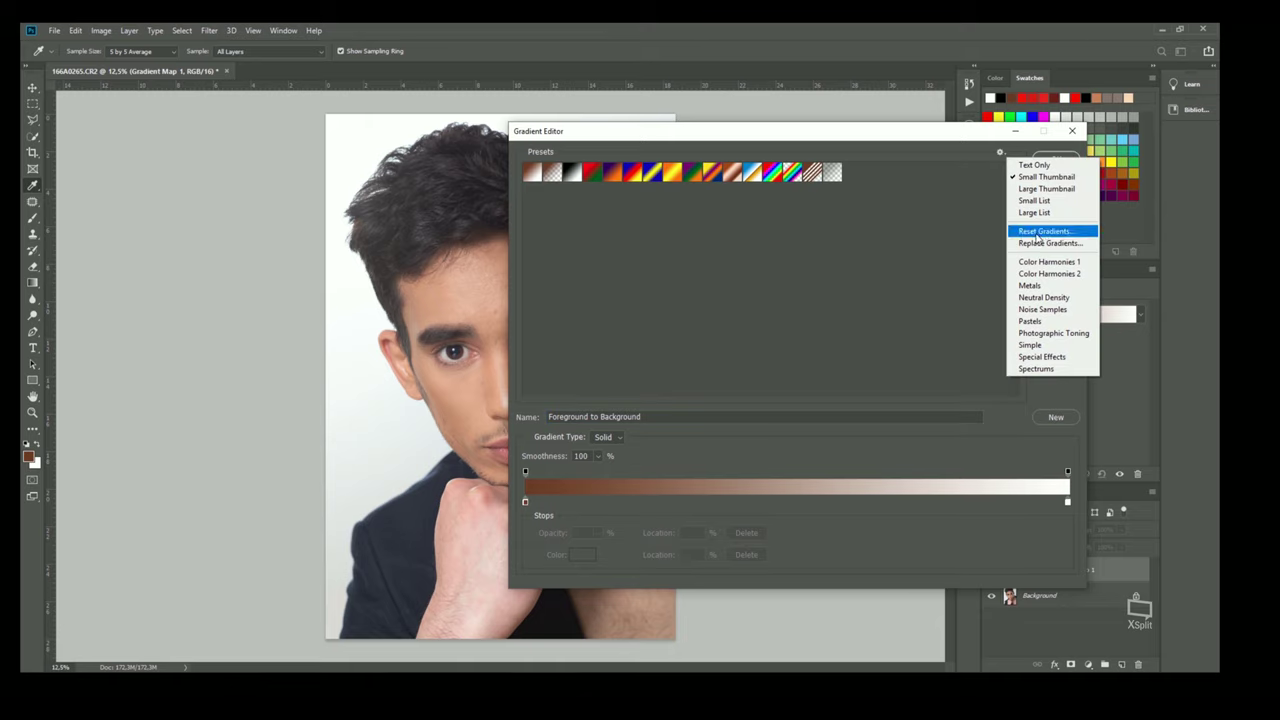
click(1036, 231)
click(578, 273)
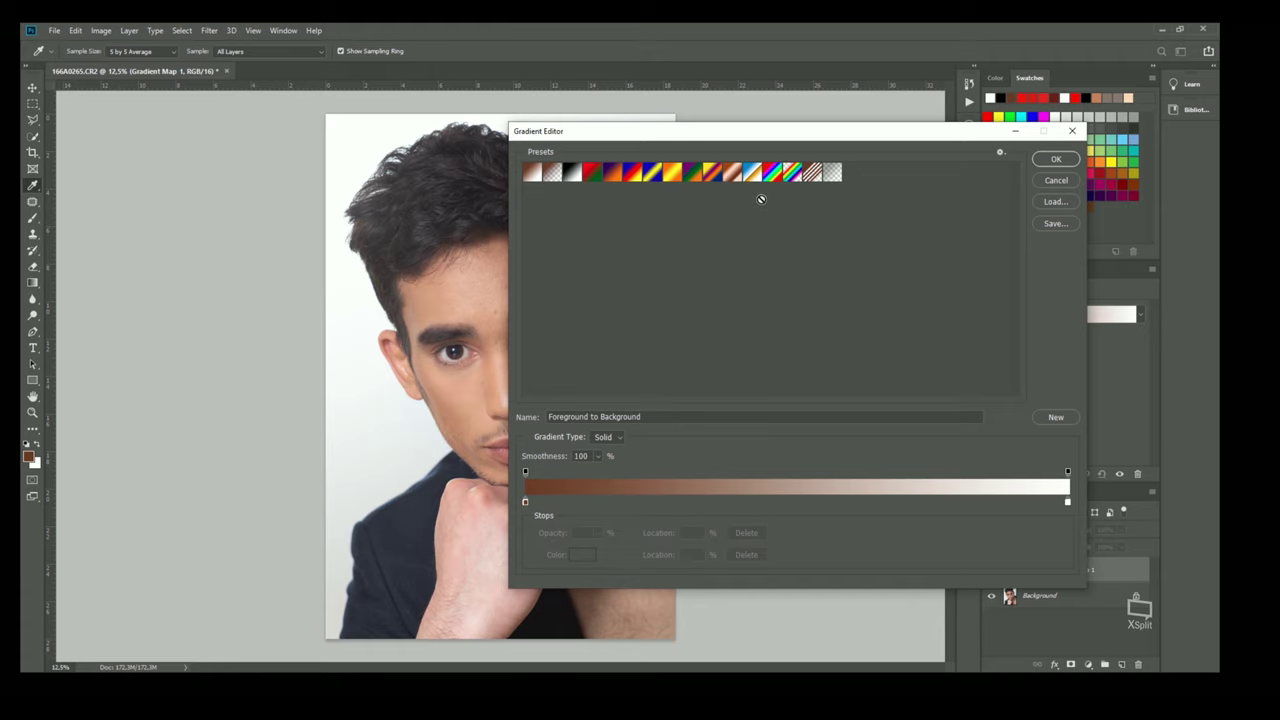
drag(740, 135, 862, 94)
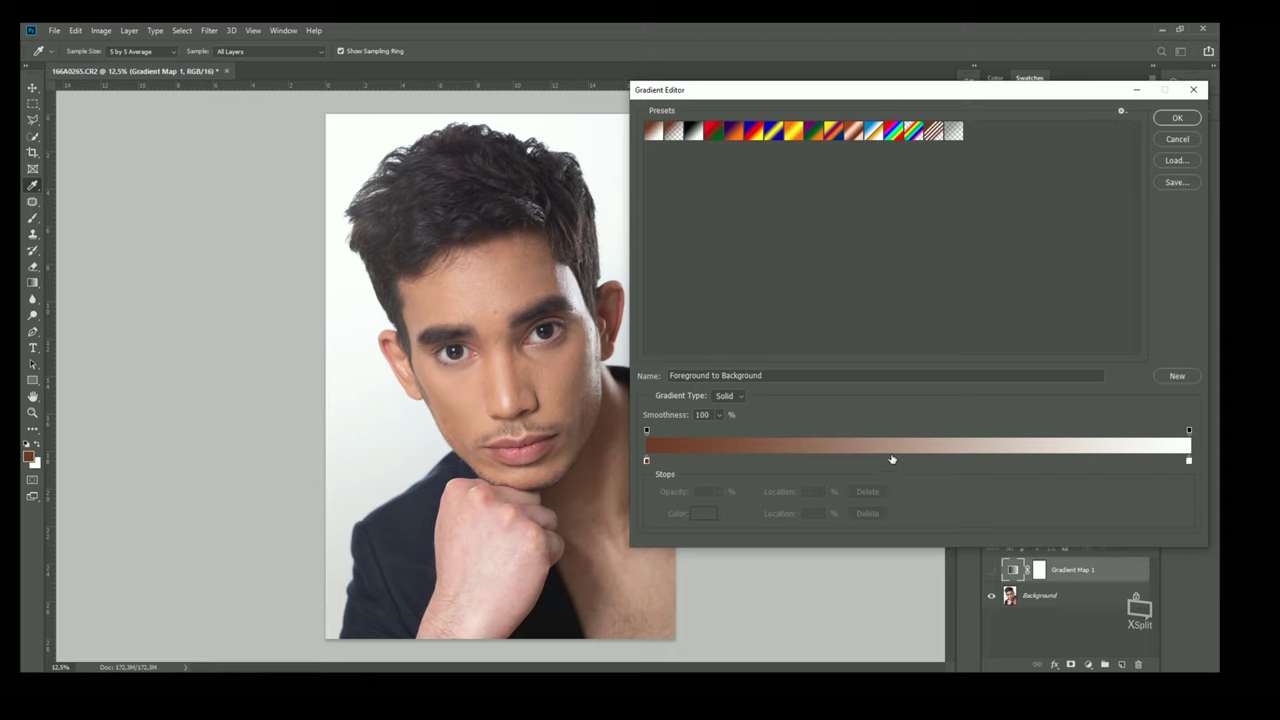
Add a third colour stop to the gradient and slide it to about 46%
click(892, 458)
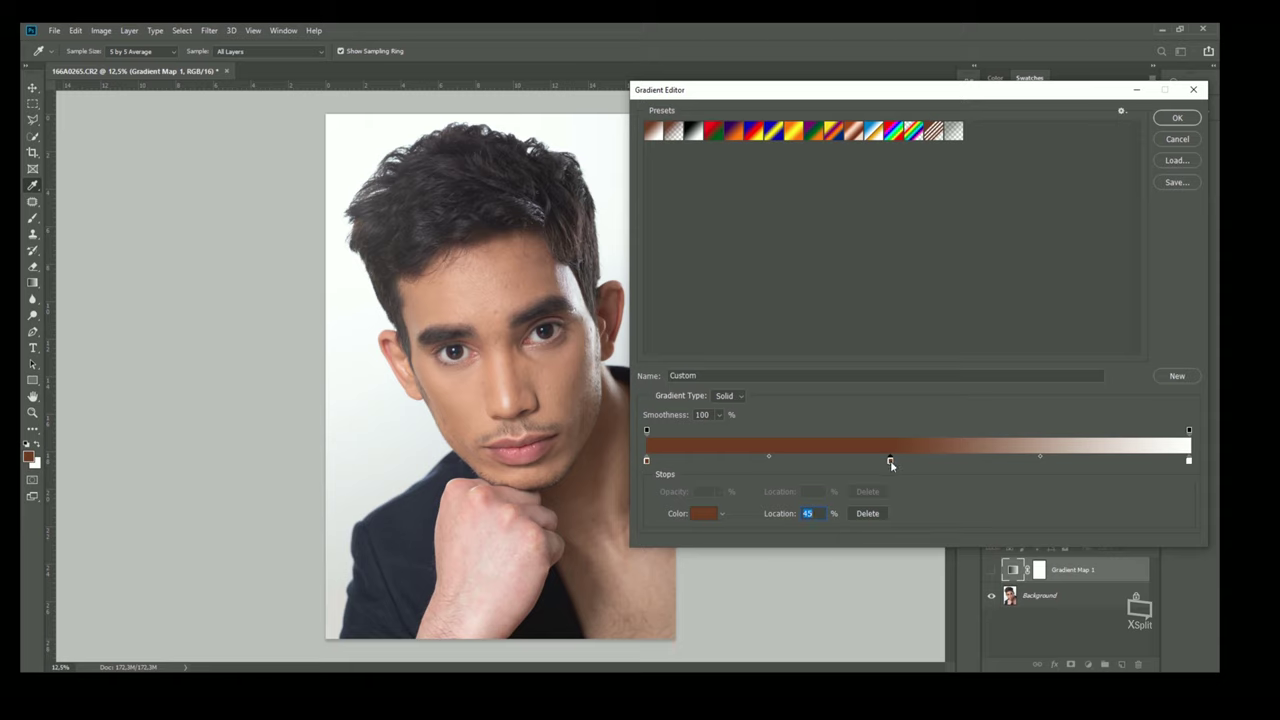
drag(890, 460, 911, 462)
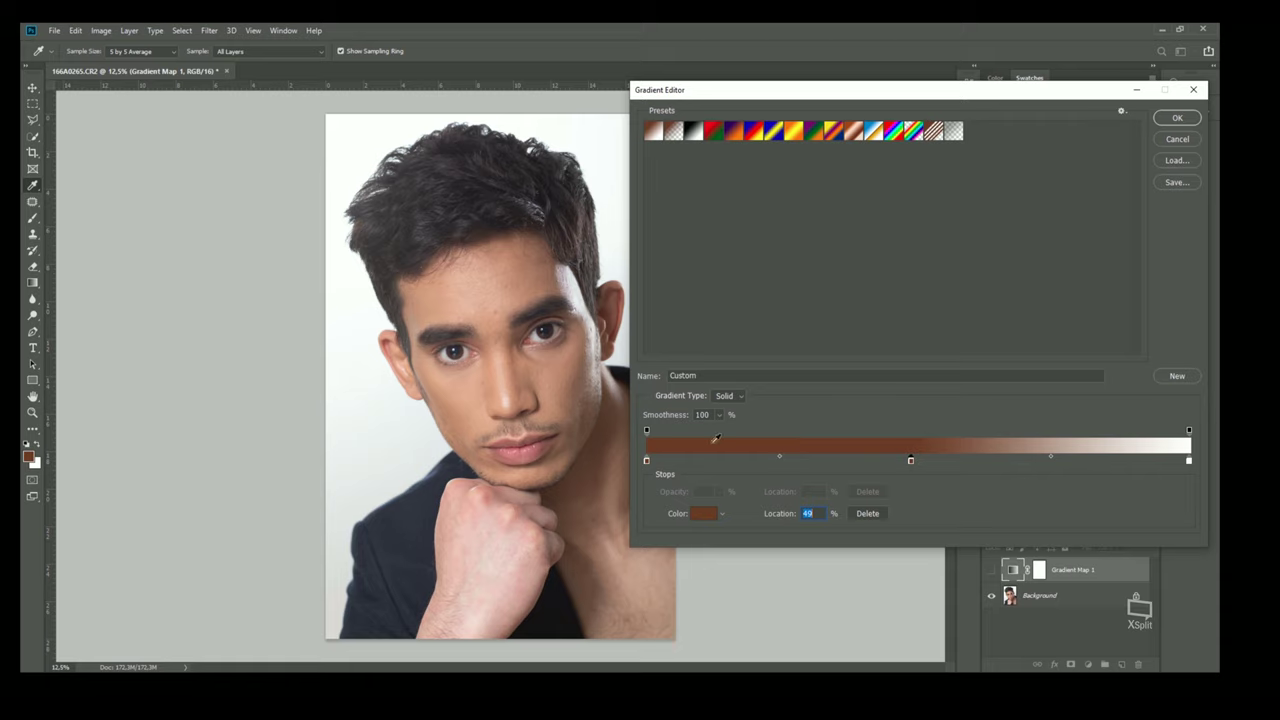
drag(911, 461, 750, 463)
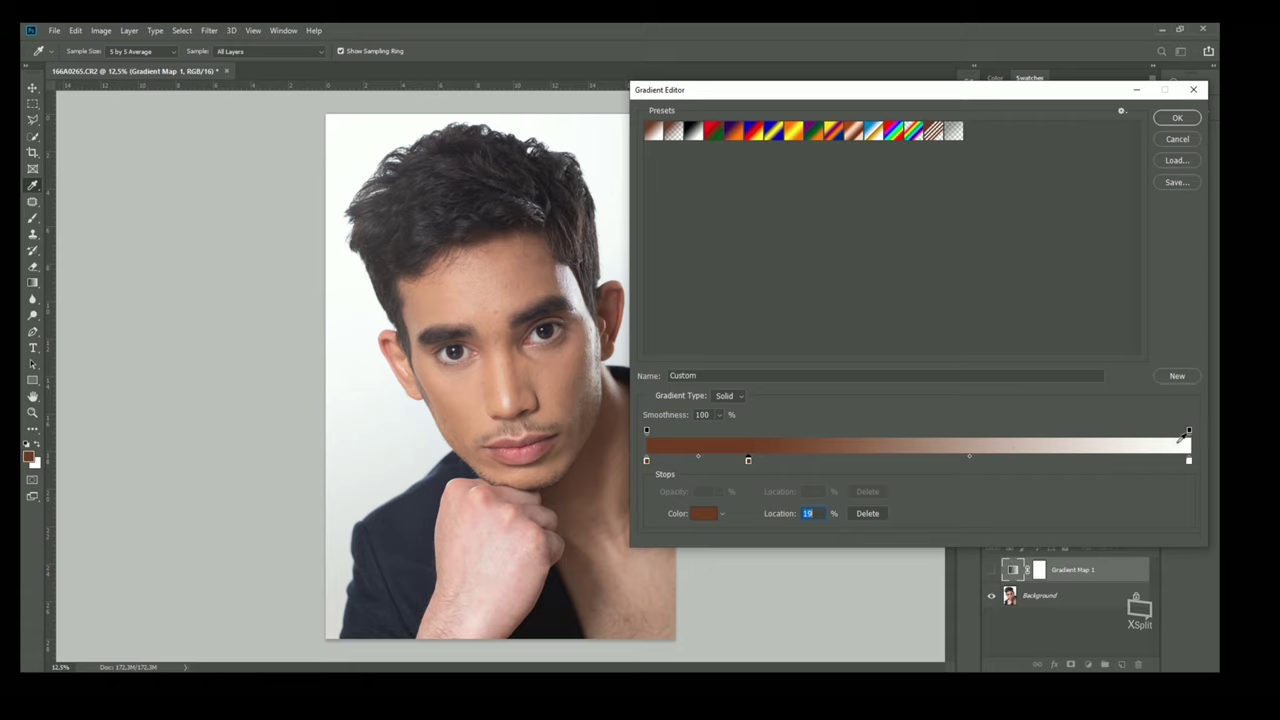
drag(748, 461, 1046, 471)
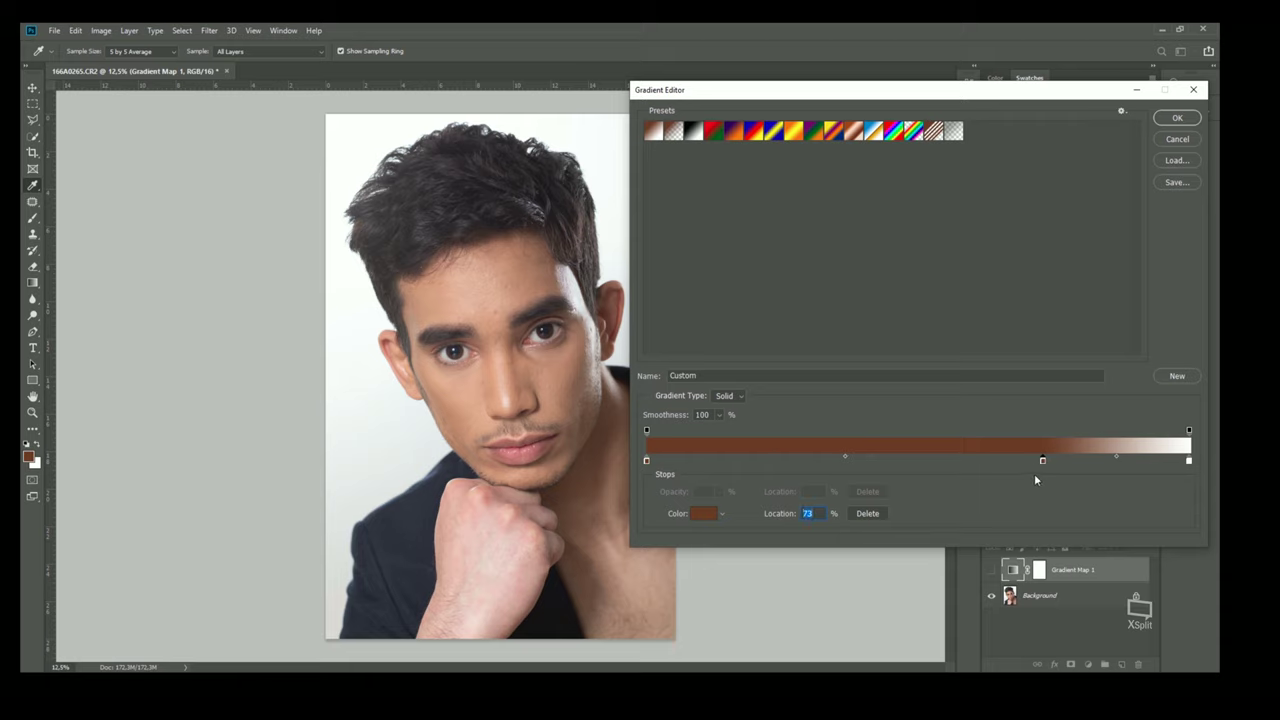
drag(1042, 462, 893, 463)
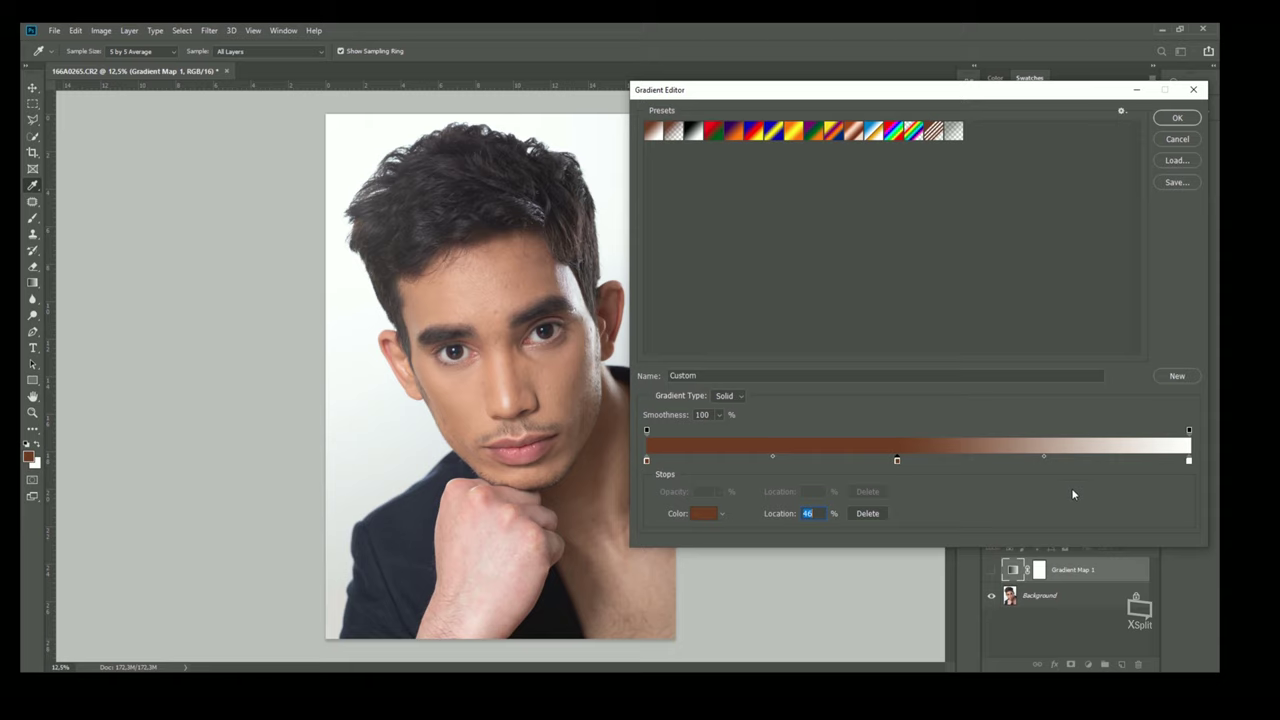
double_click(646, 461)
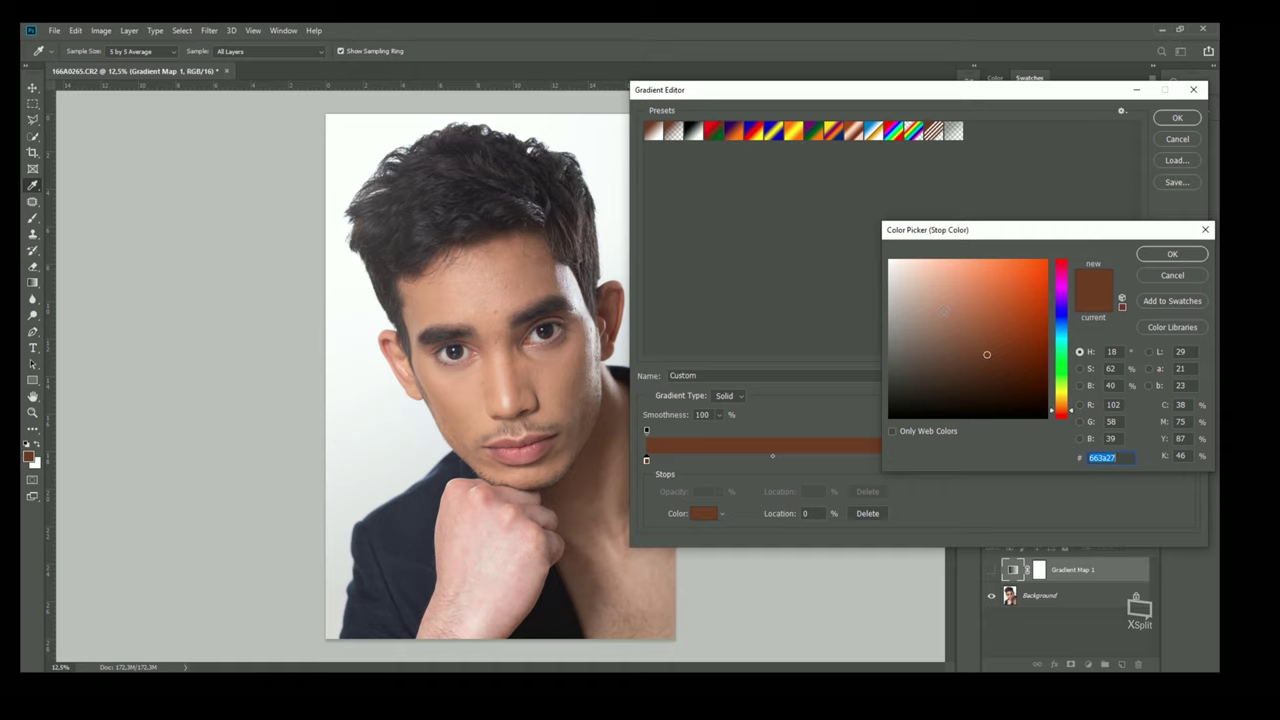
Sample a dark neck tone for the left stop and a mid face tone for the middle stop
drag(1023, 232, 930, 230)
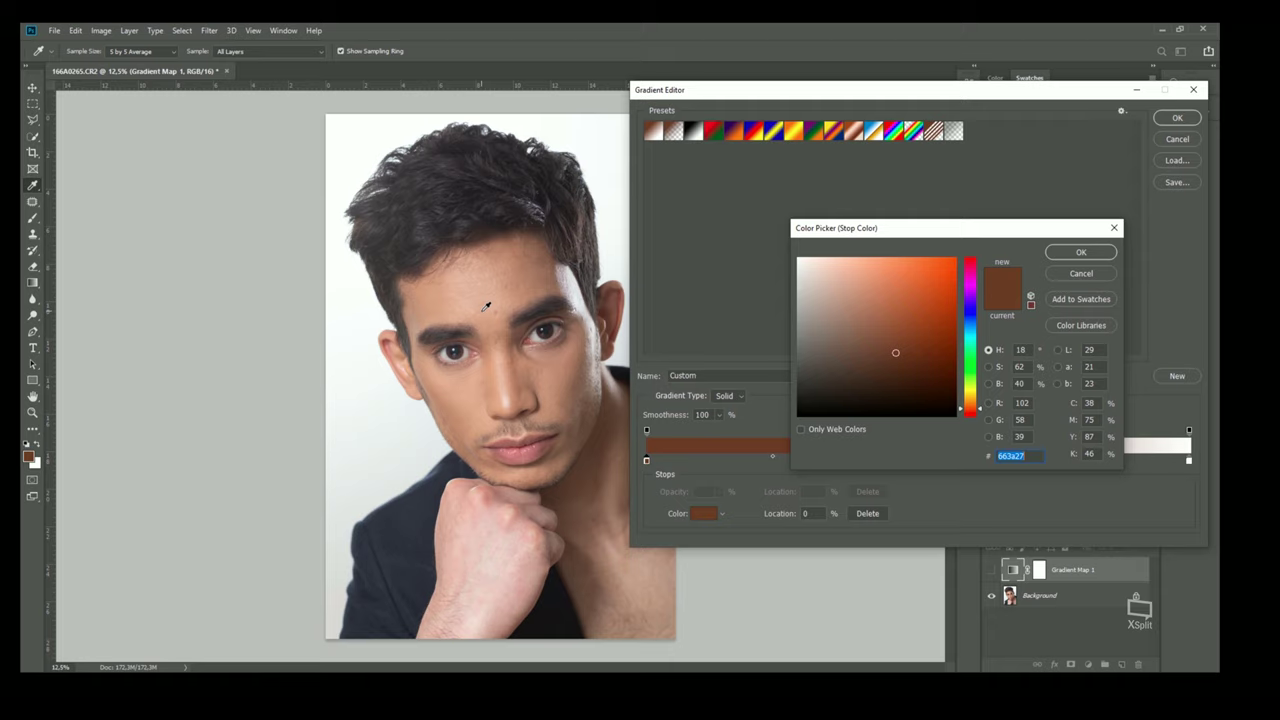
click(609, 410)
click(1080, 253)
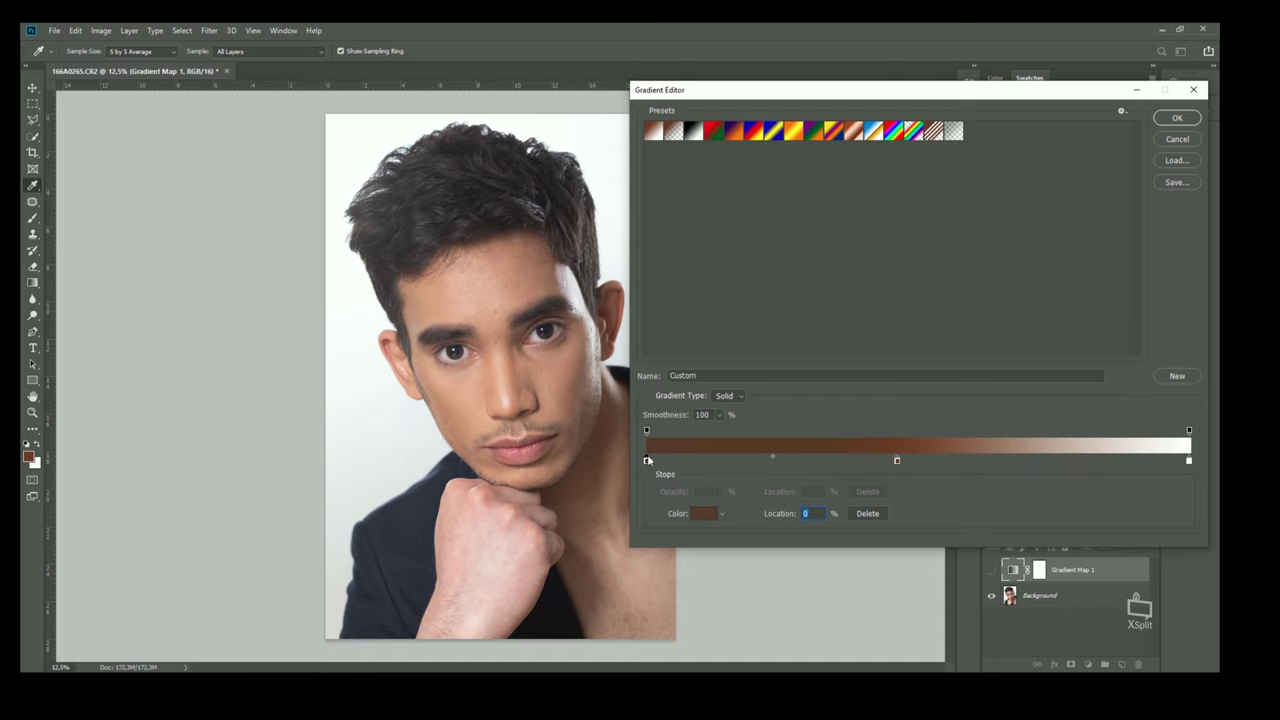
double_click(897, 460)
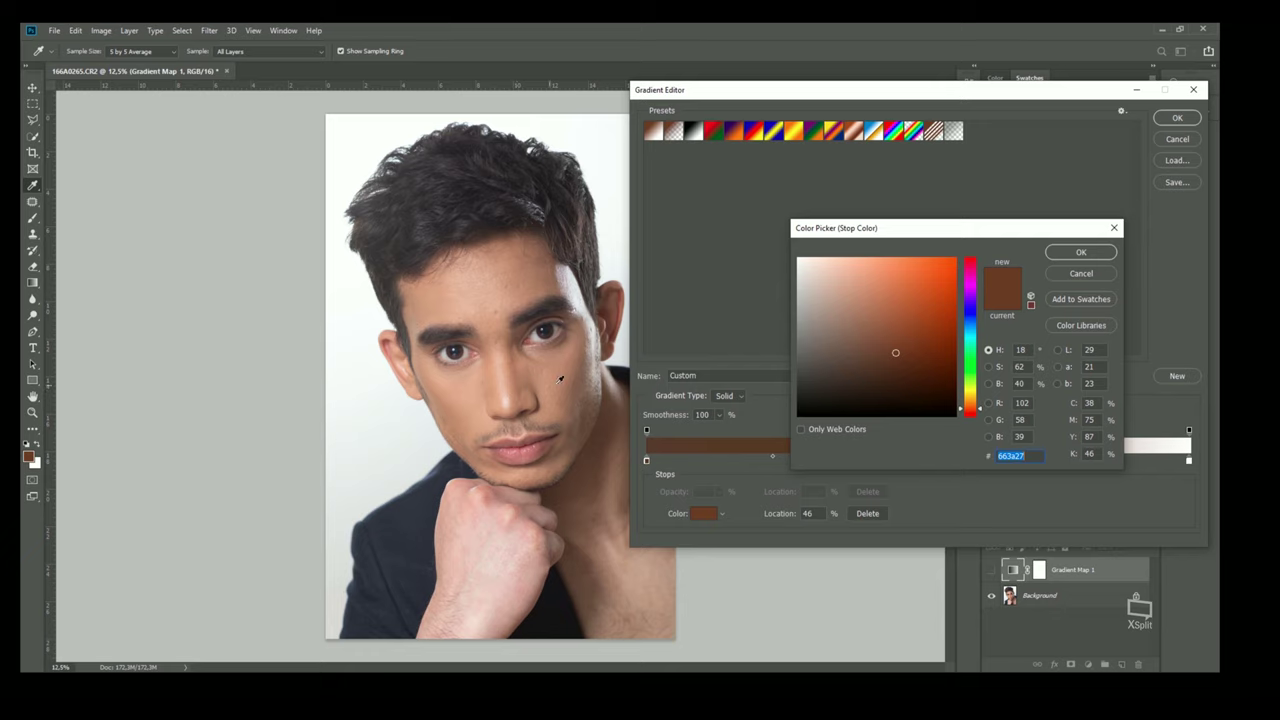
click(453, 408)
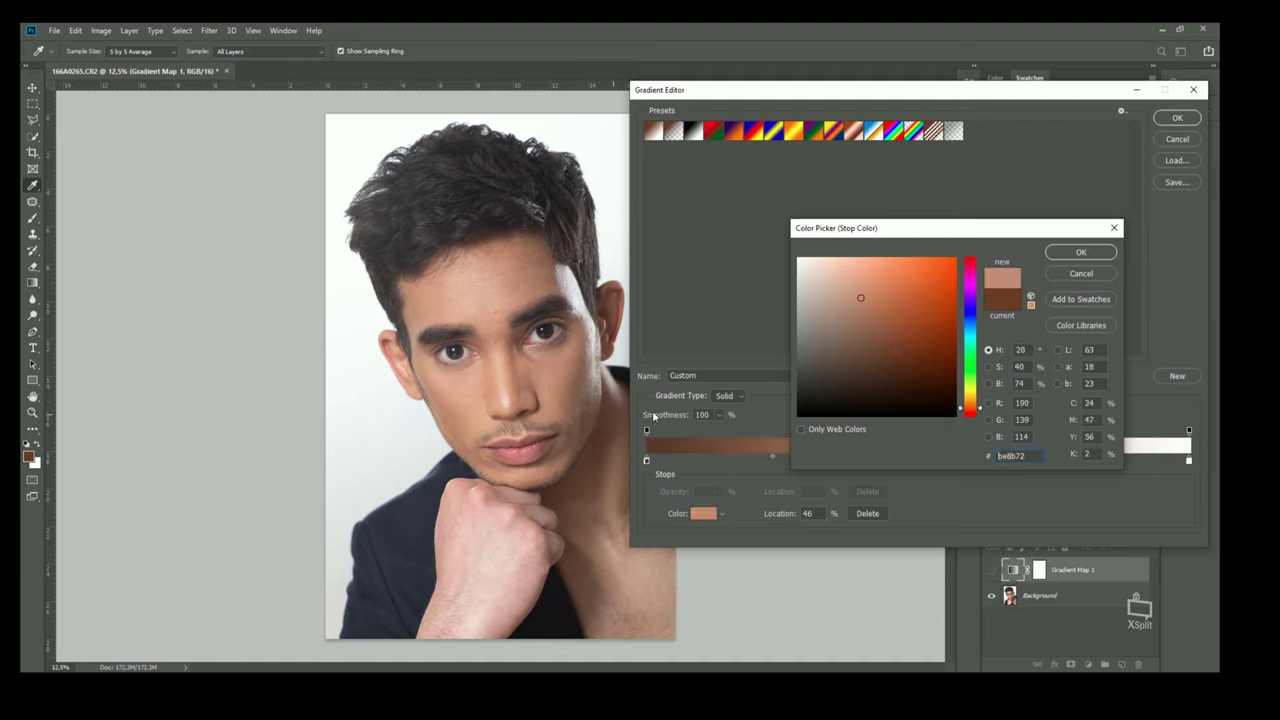
click(1101, 254)
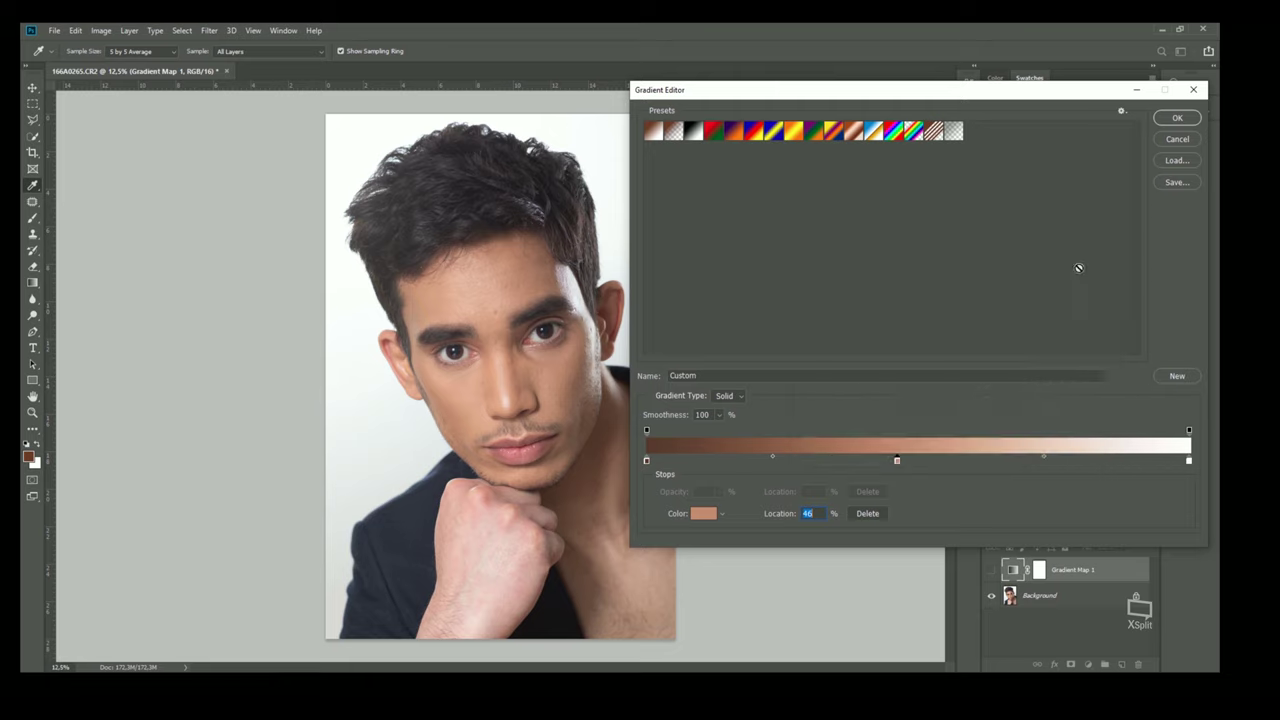
Sample a light nose tone for the right stop and apply the skin-tone gradient
double_click(1189, 462)
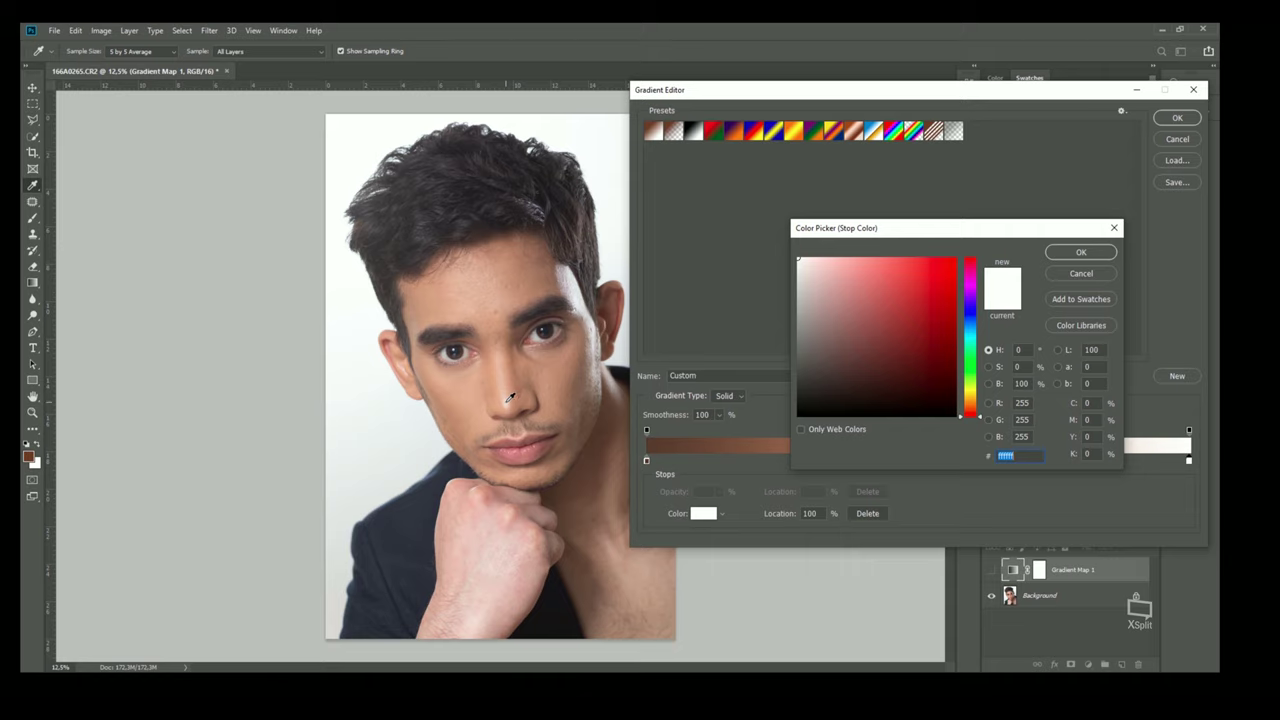
click(509, 397)
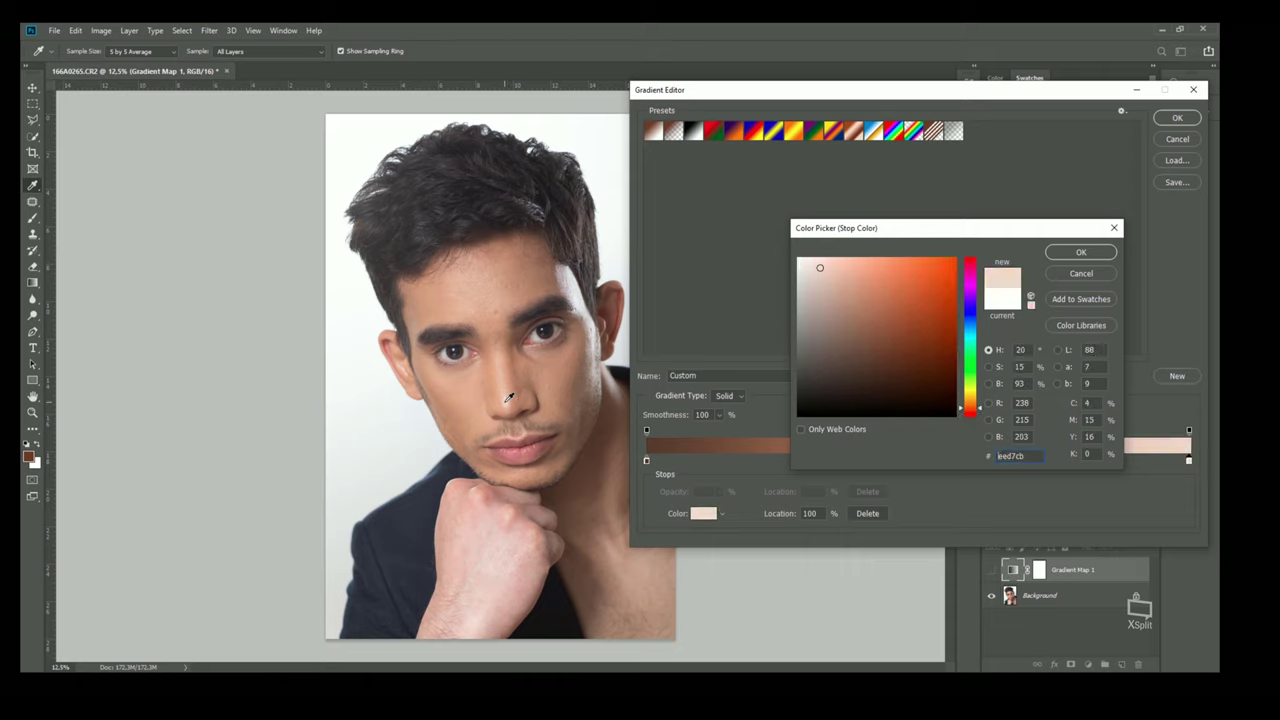
click(1093, 257)
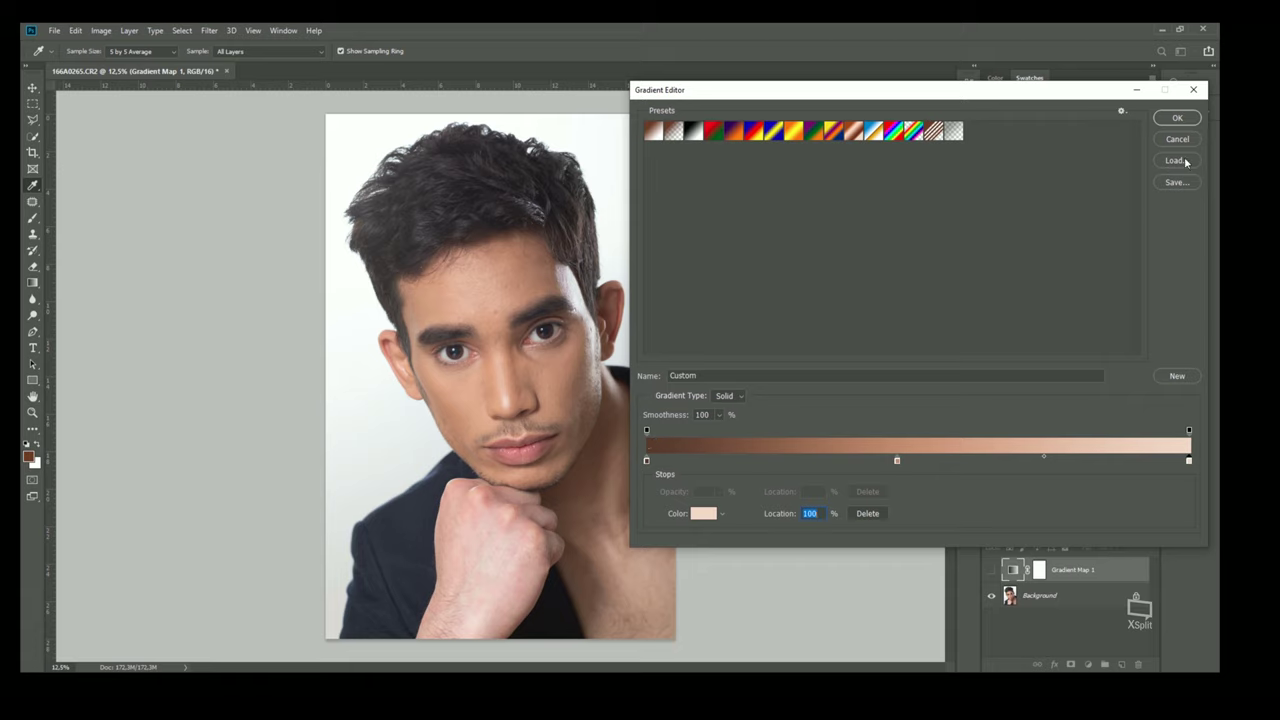
click(1179, 119)
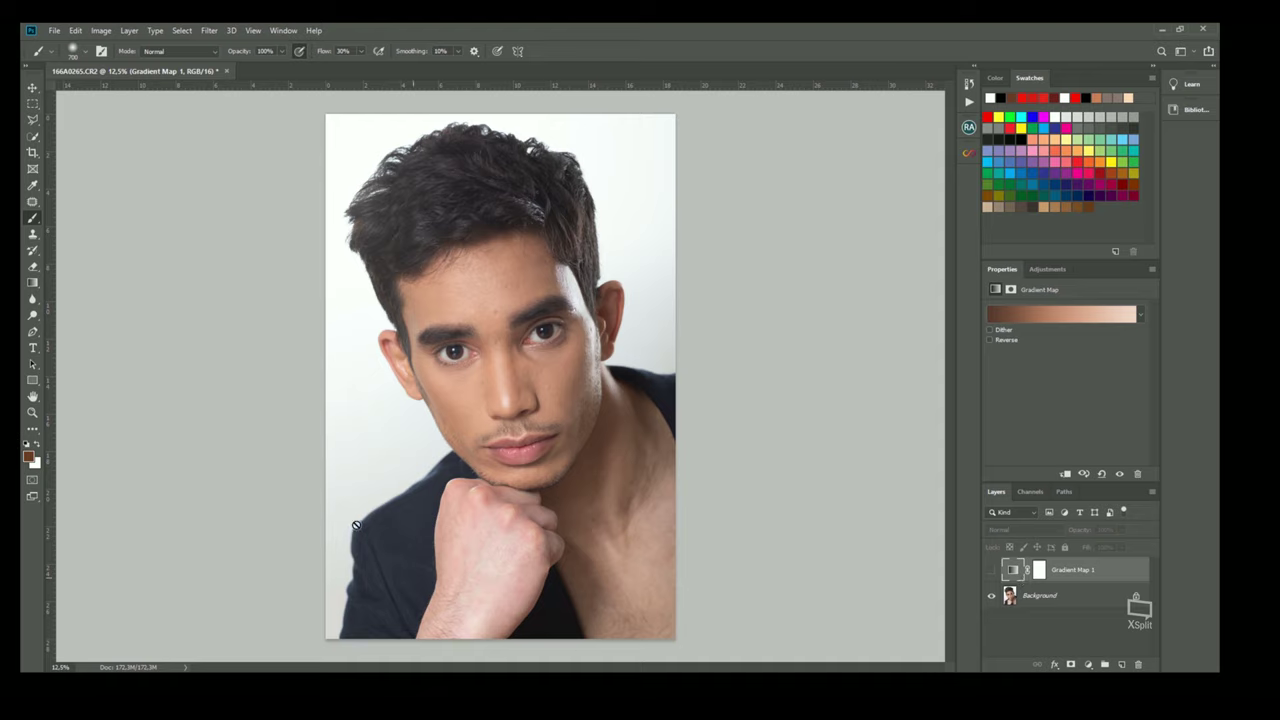
Toggle Gradient Map 1 on and off to compare colours, leaving it hidden
click(990, 572)
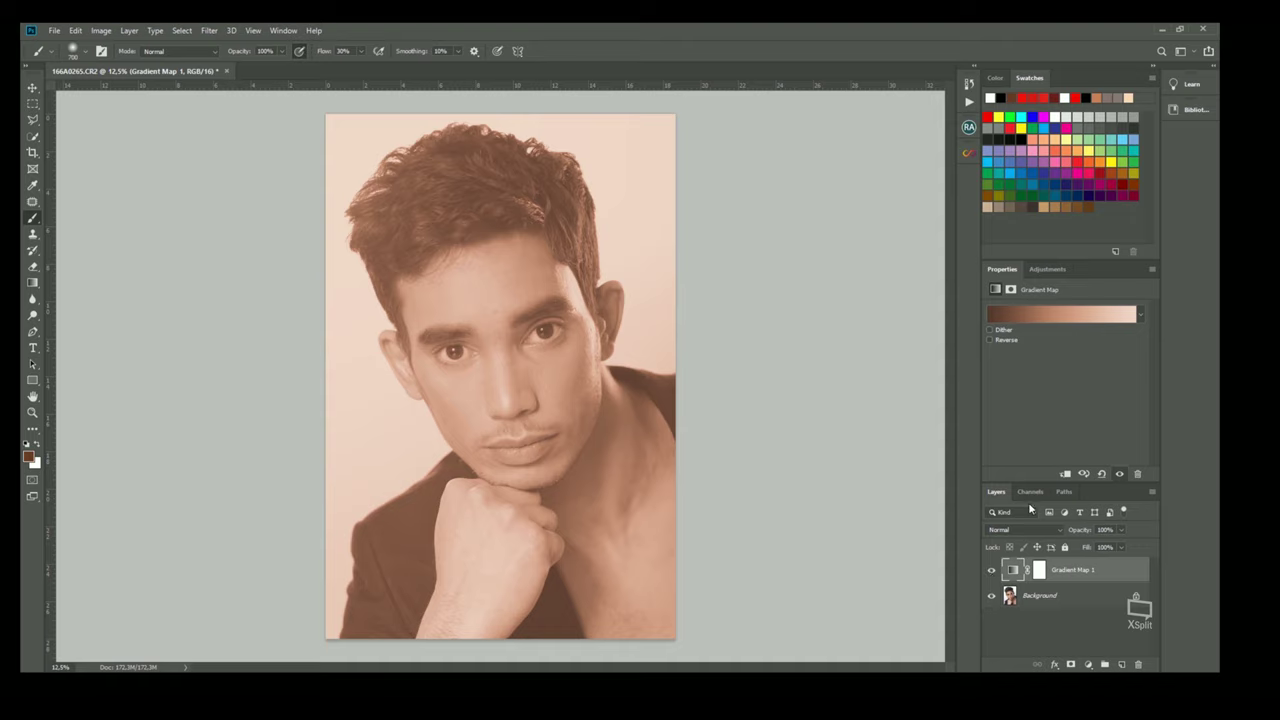
click(991, 572)
click(991, 572)
click(991, 572)
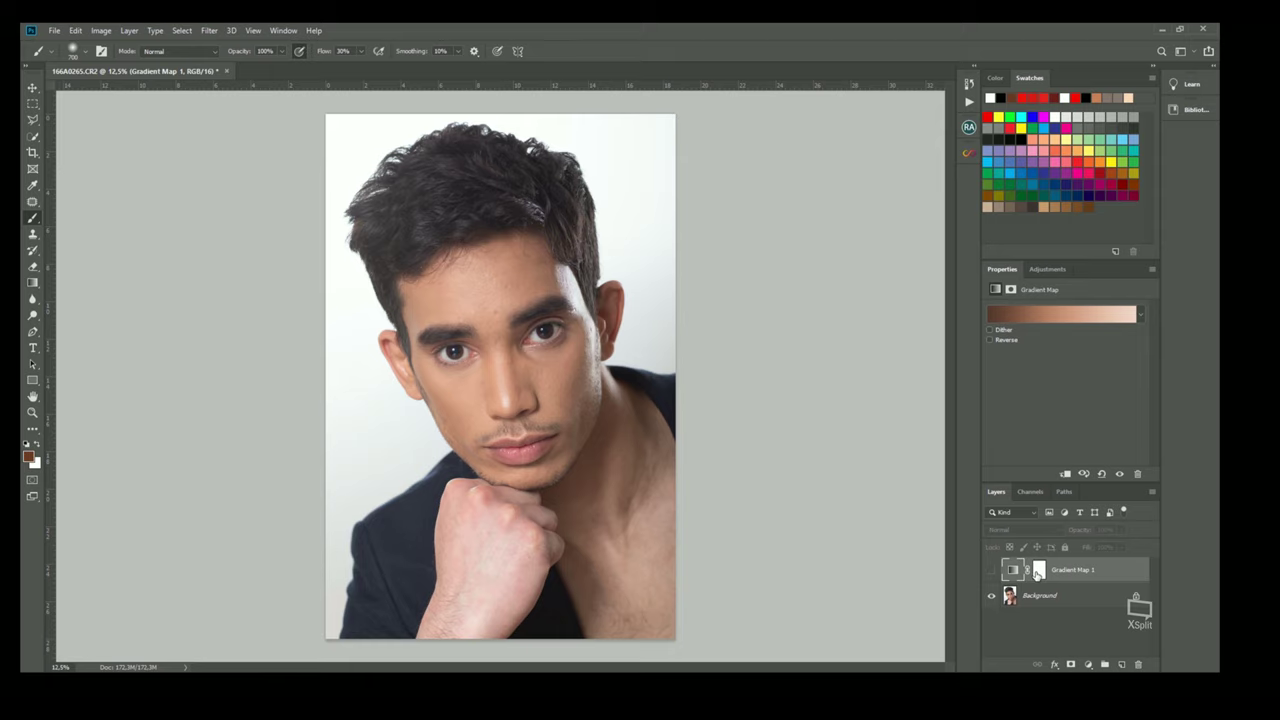
click(1038, 572)
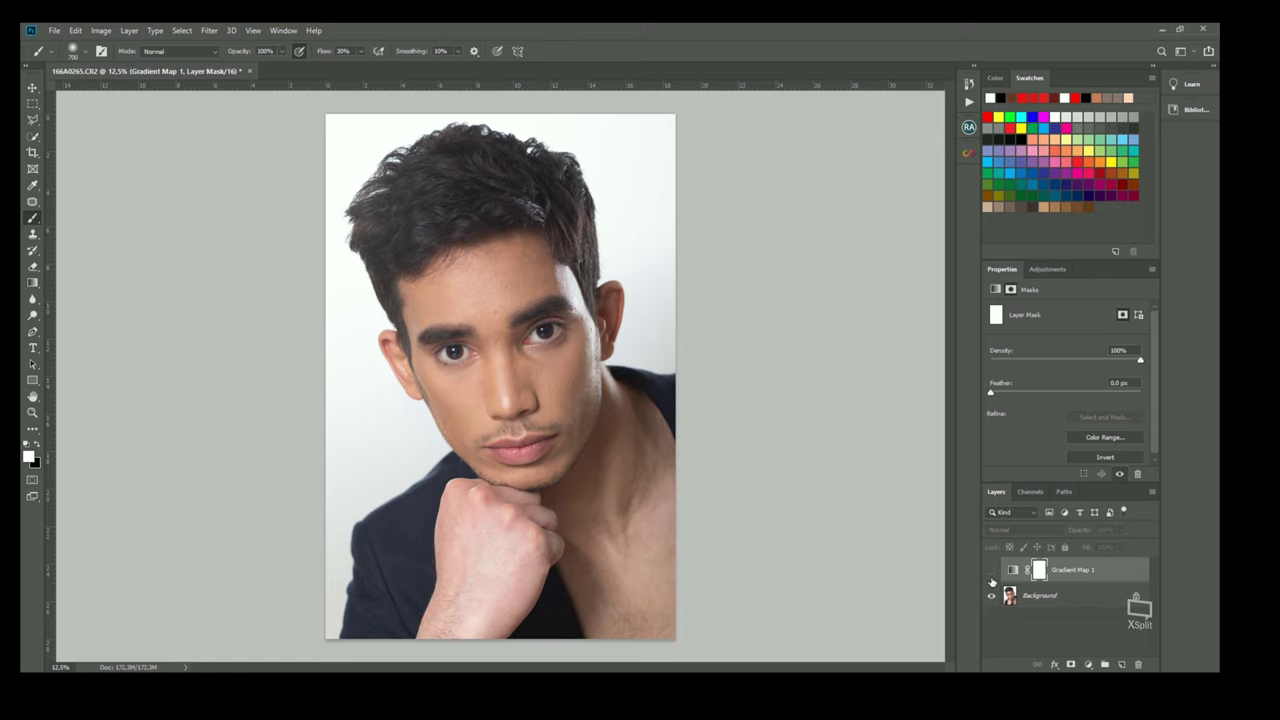
Turn Gradient Map 1 back on and invert its mask to black with Ctrl+I
click(991, 571)
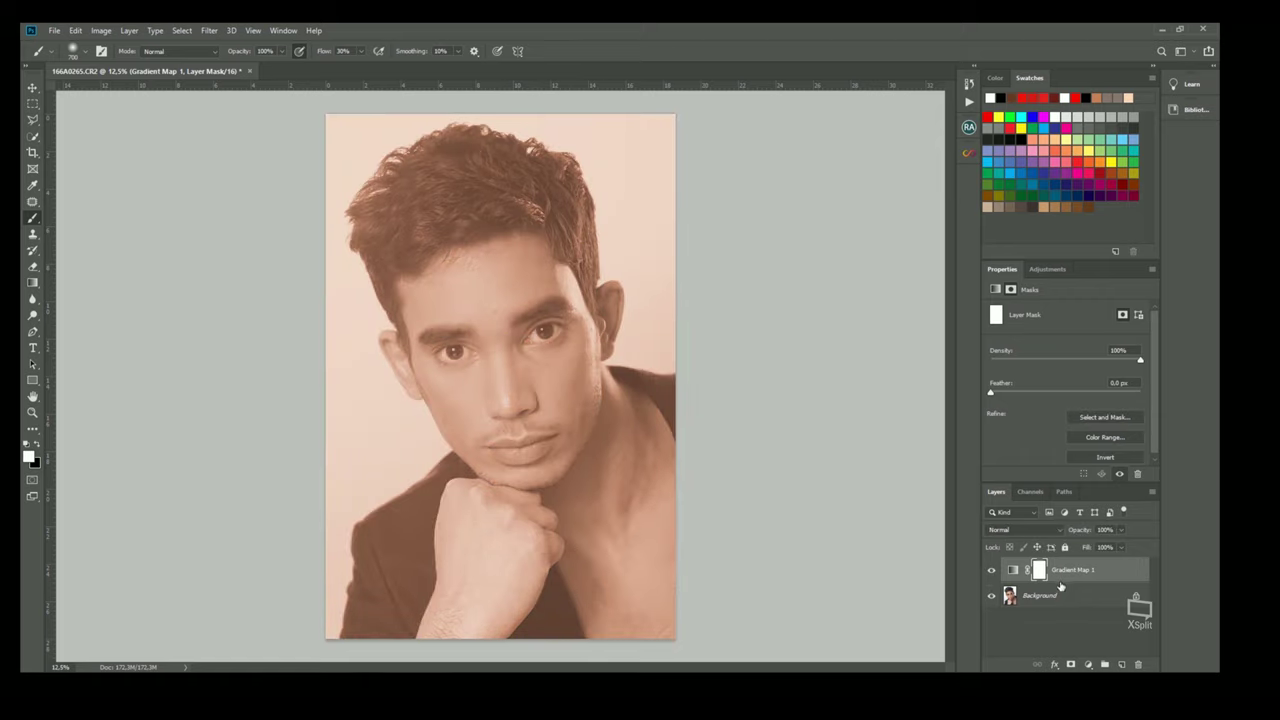
key(ctrl+i)
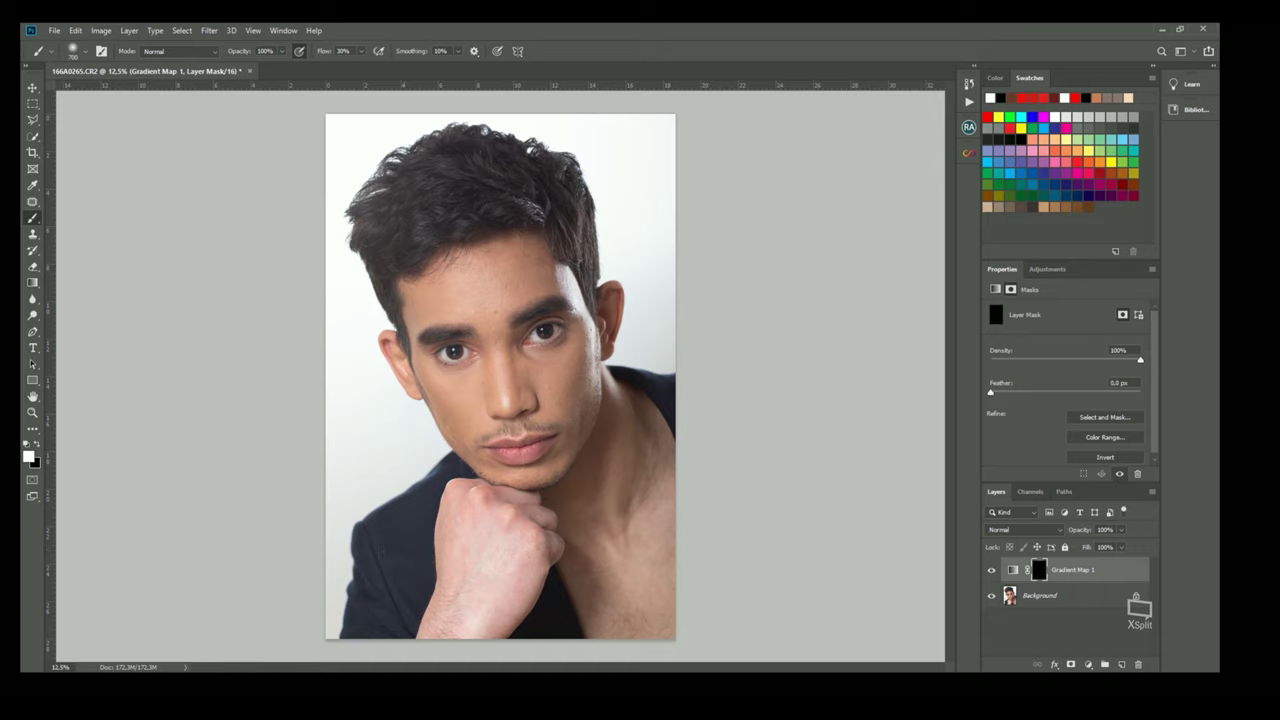
Set white as the foreground painting colour
click(37, 445)
click(38, 446)
click(37, 443)
click(37, 443)
click(37, 443)
click(37, 443)
click(37, 443)
click(38, 444)
click(38, 444)
click(38, 444)
click(38, 444)
click(38, 445)
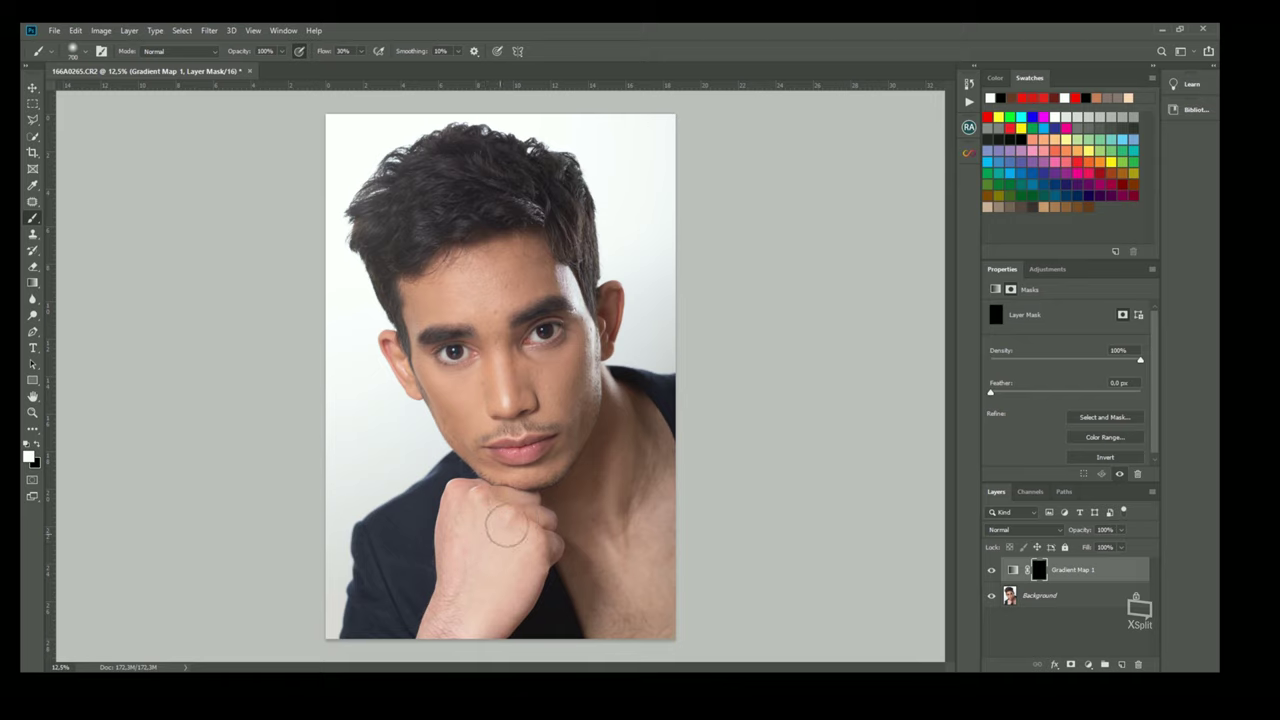
Paint white into the mask over the back of the hand and adjust the brush settings
mouse_move(512, 542)
mouse_down()
mouse_move(491, 580)
mouse_move(474, 580)
mouse_move(480, 537)
mouse_move(481, 549)
mouse_move(616, 530)
mouse_up()
right_click(481, 549)
click(462, 540)
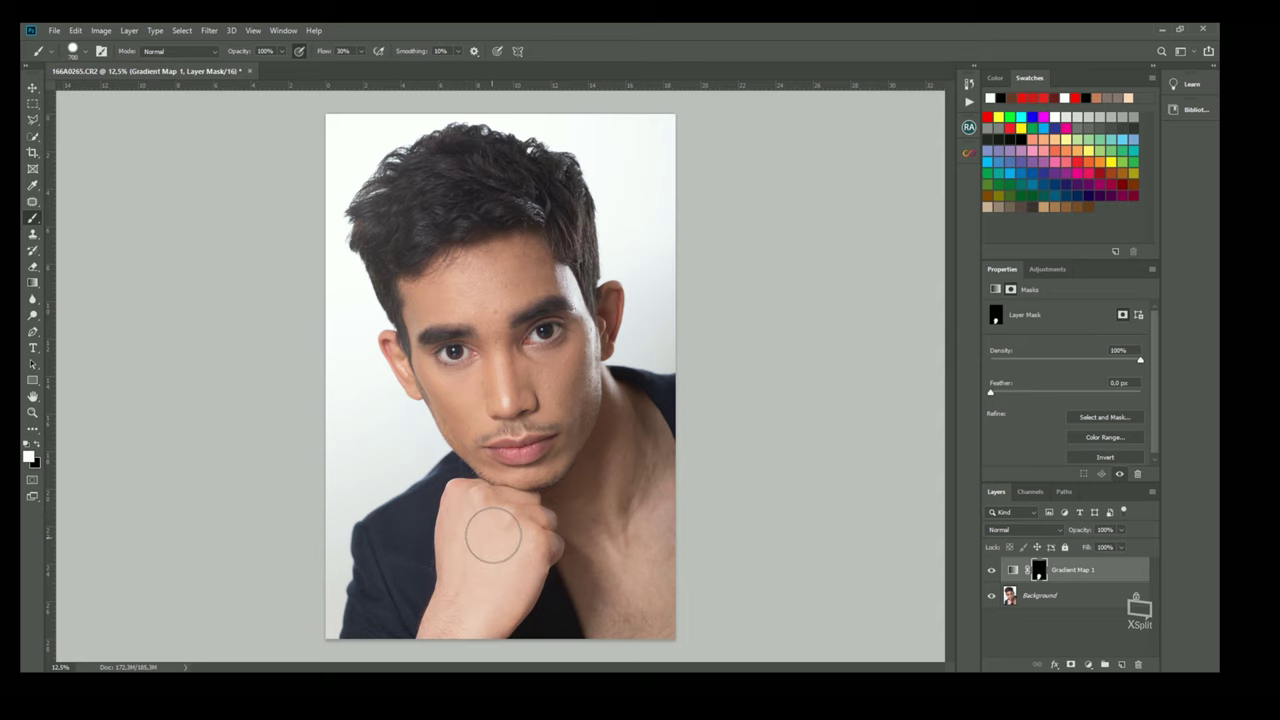
Zoom in on the fist and paint white along the knuckle with a smaller brush
scroll(570, 490, up, 5)
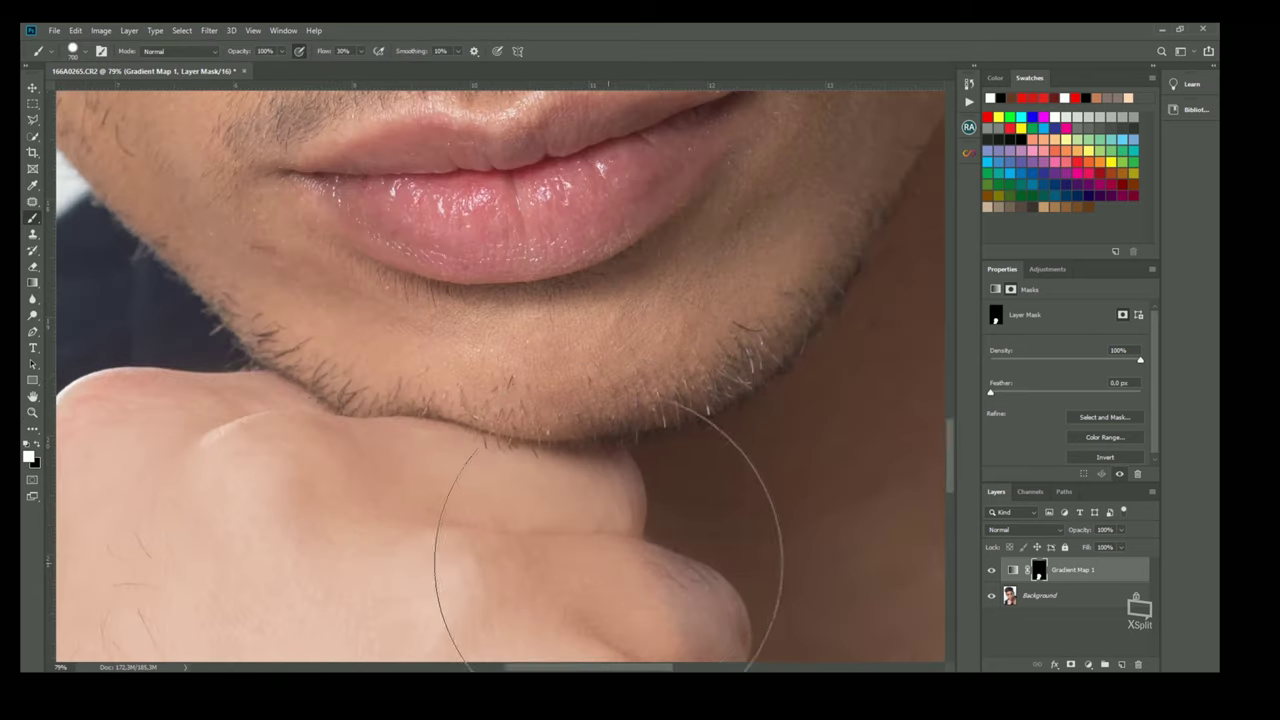
drag(600, 543, 338, 326)
key(bracketleft)
key(bracketleft)
key(bracketleft)
mouse_move(421, 383)
mouse_down()
mouse_move(433, 358)
mouse_move(500, 350)
mouse_up()
mouse_move(520, 425)
mouse_down()
mouse_move(506, 448)
mouse_move(508, 353)
mouse_up()
drag(490, 410, 464, 445)
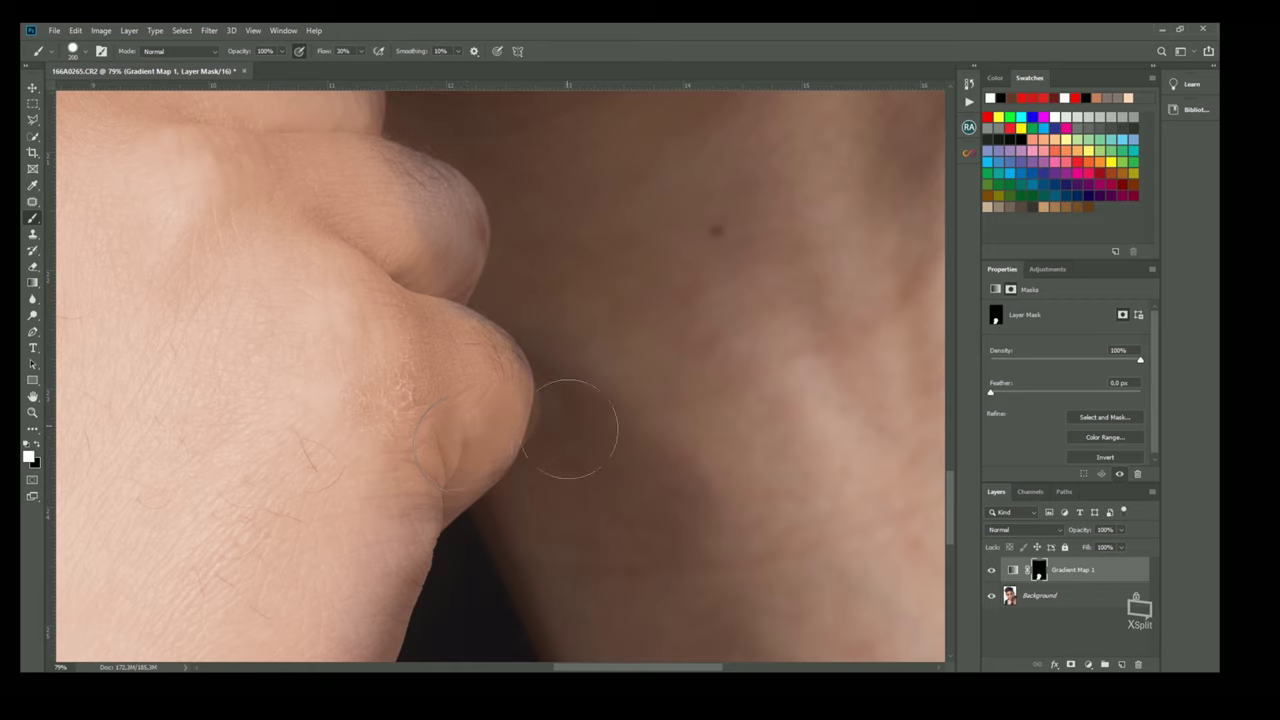
Paint black over the halo beside the knuckle, even out the reddish knuckle with white, and zoom out
key(x)
drag(577, 443, 581, 425)
drag(314, 329, 389, 550)
key(x)
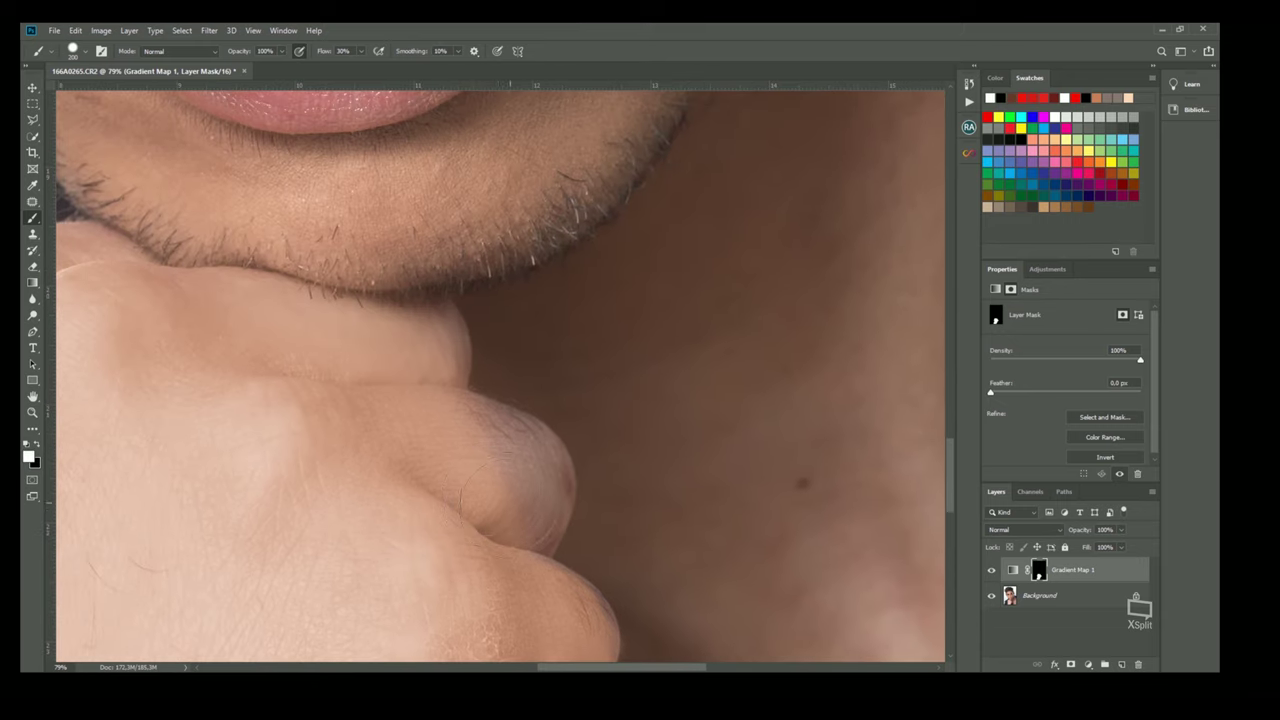
drag(515, 467, 520, 445)
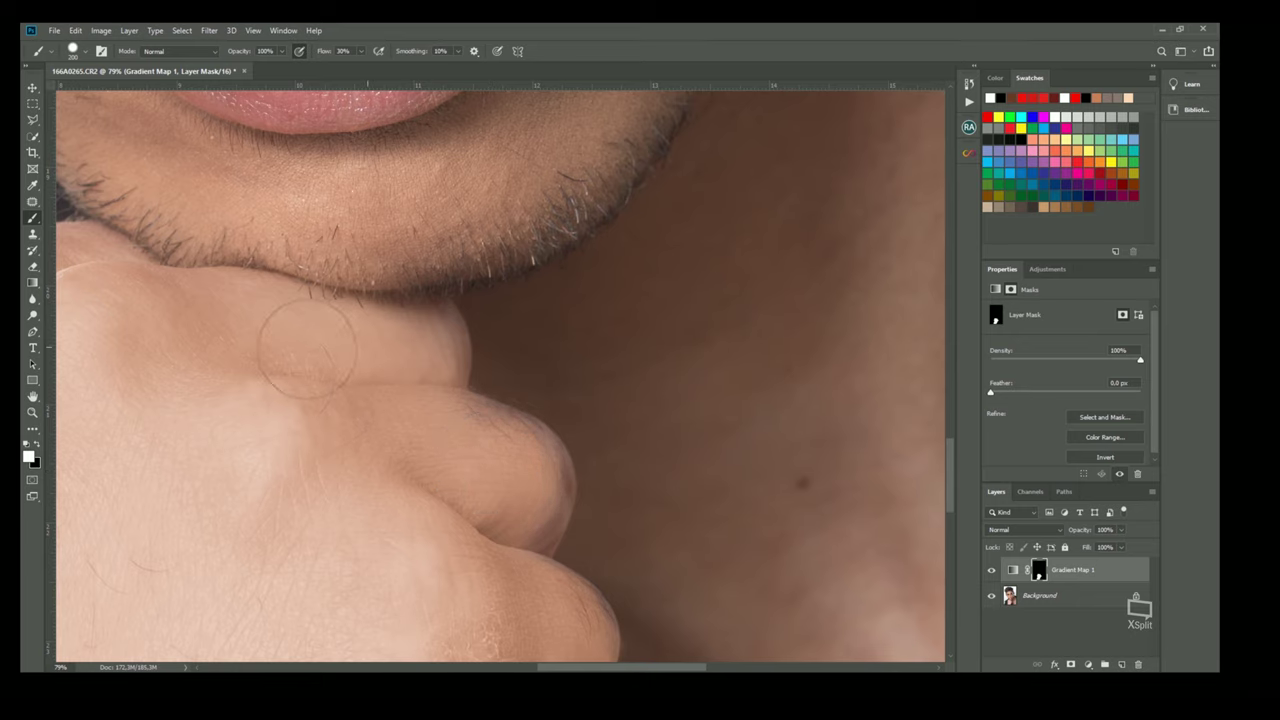
key(z)
drag(329, 423, 294, 451)
key(b)
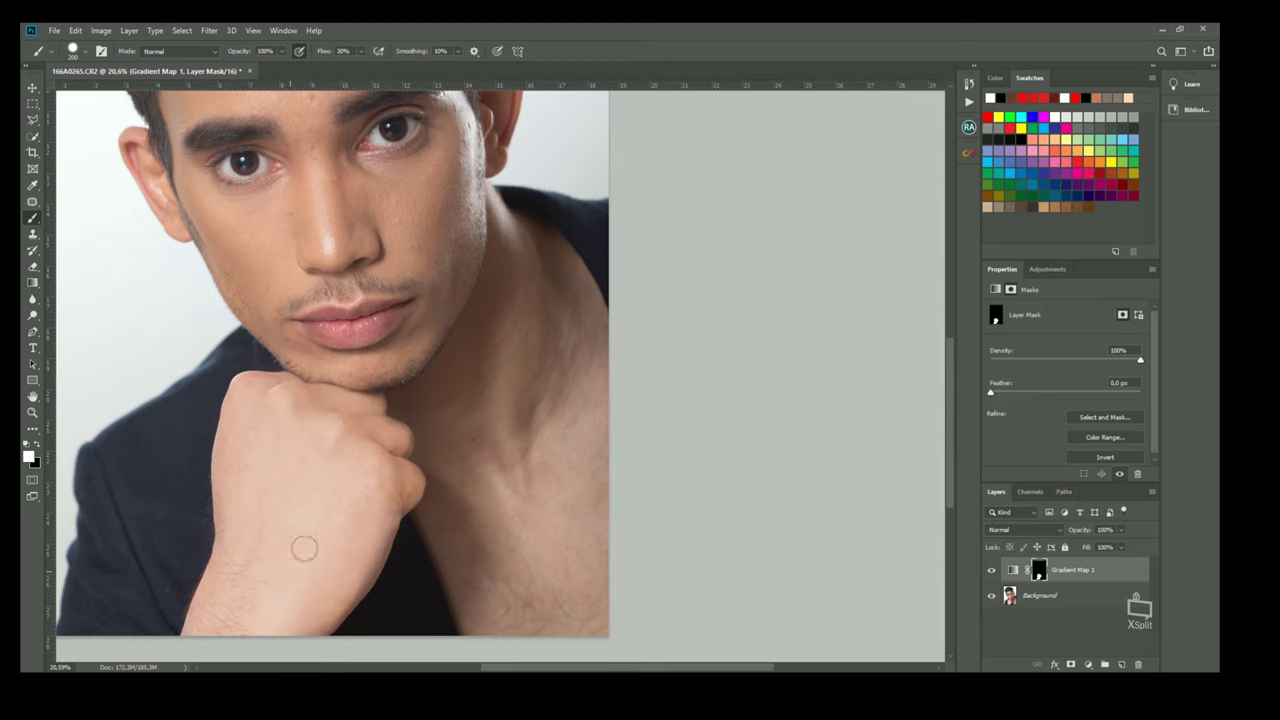
scroll(323, 510, up, 2)
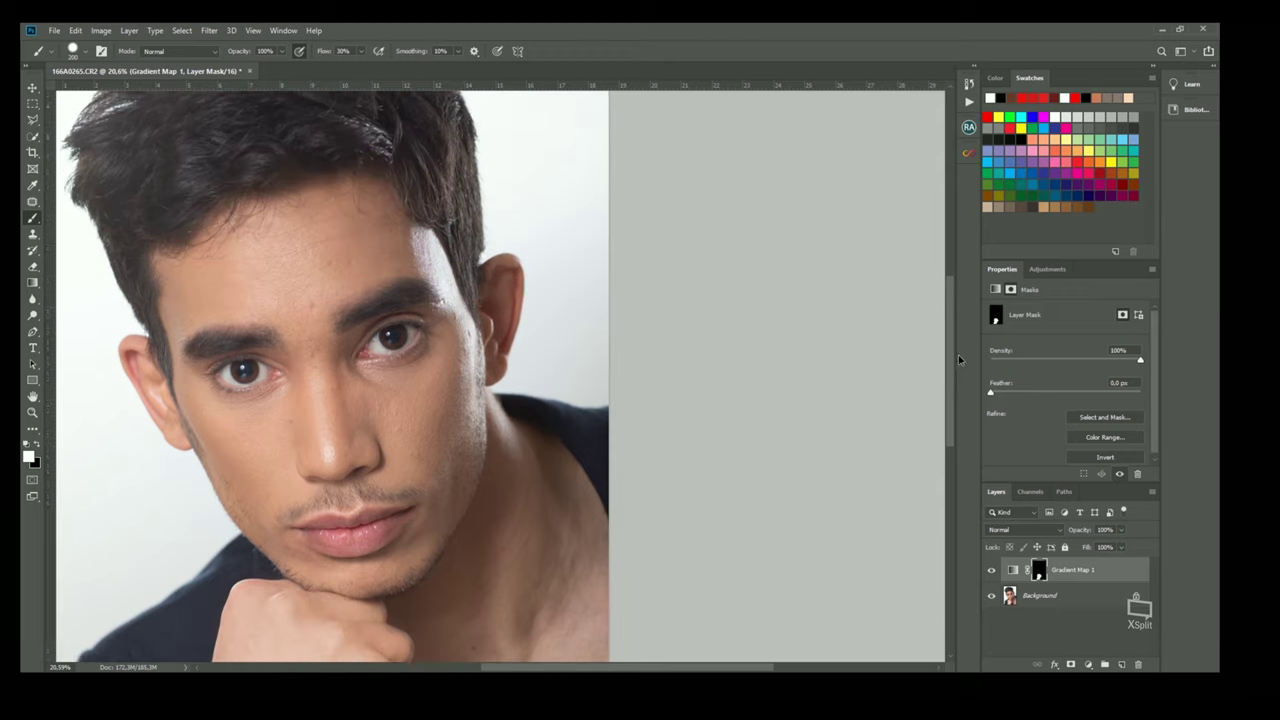
drag(946, 414, 946, 433)
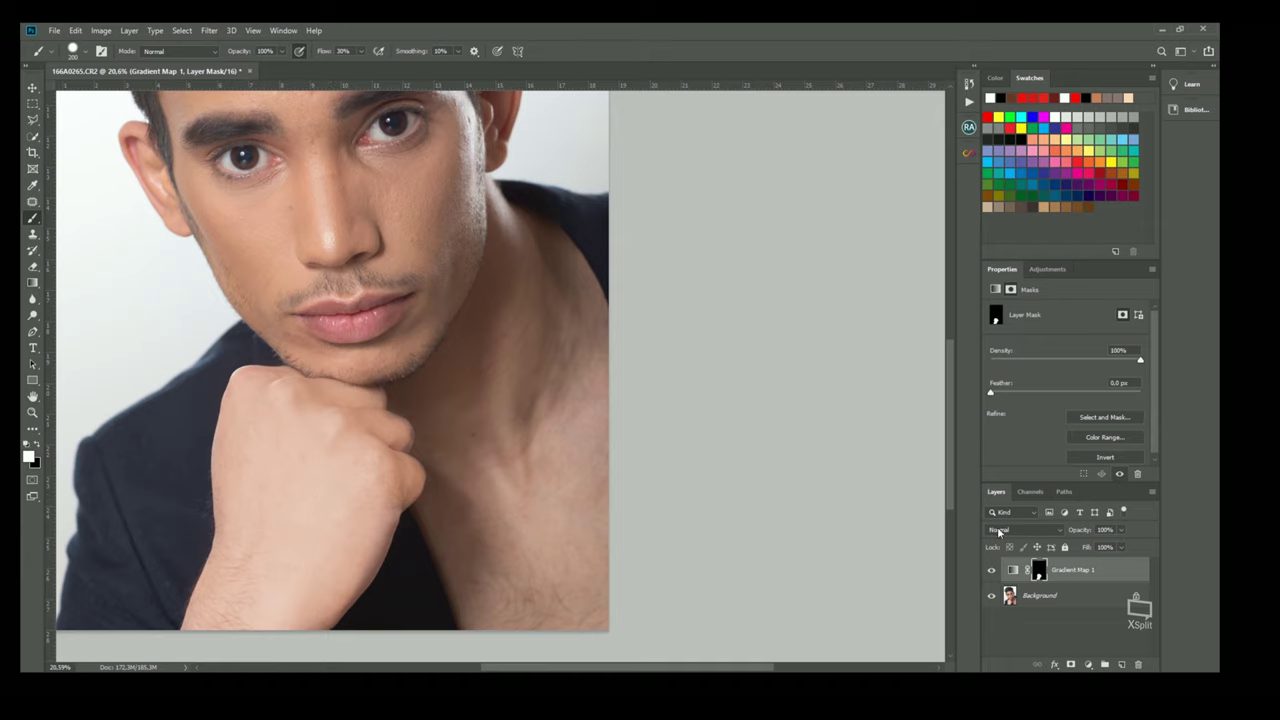
Set Gradient Map 1's blend mode to Color and zoom in slightly on the hand with a black brush
click(1033, 531)
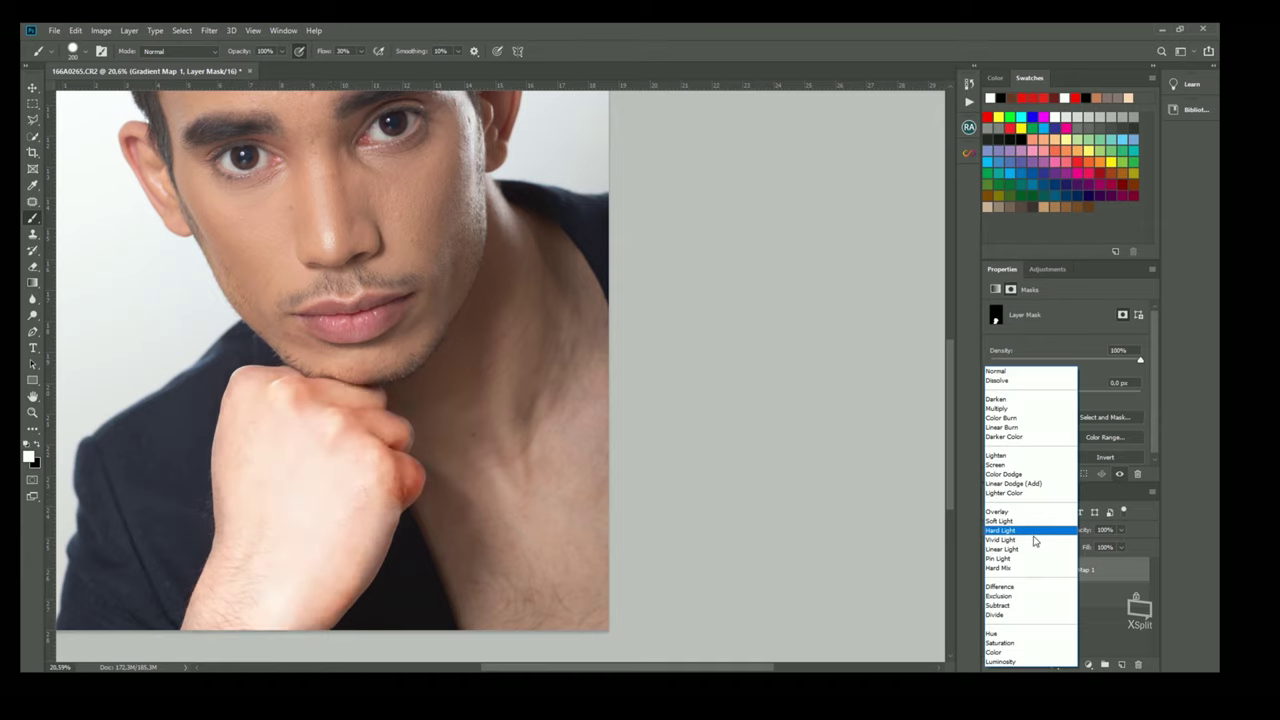
click(1013, 653)
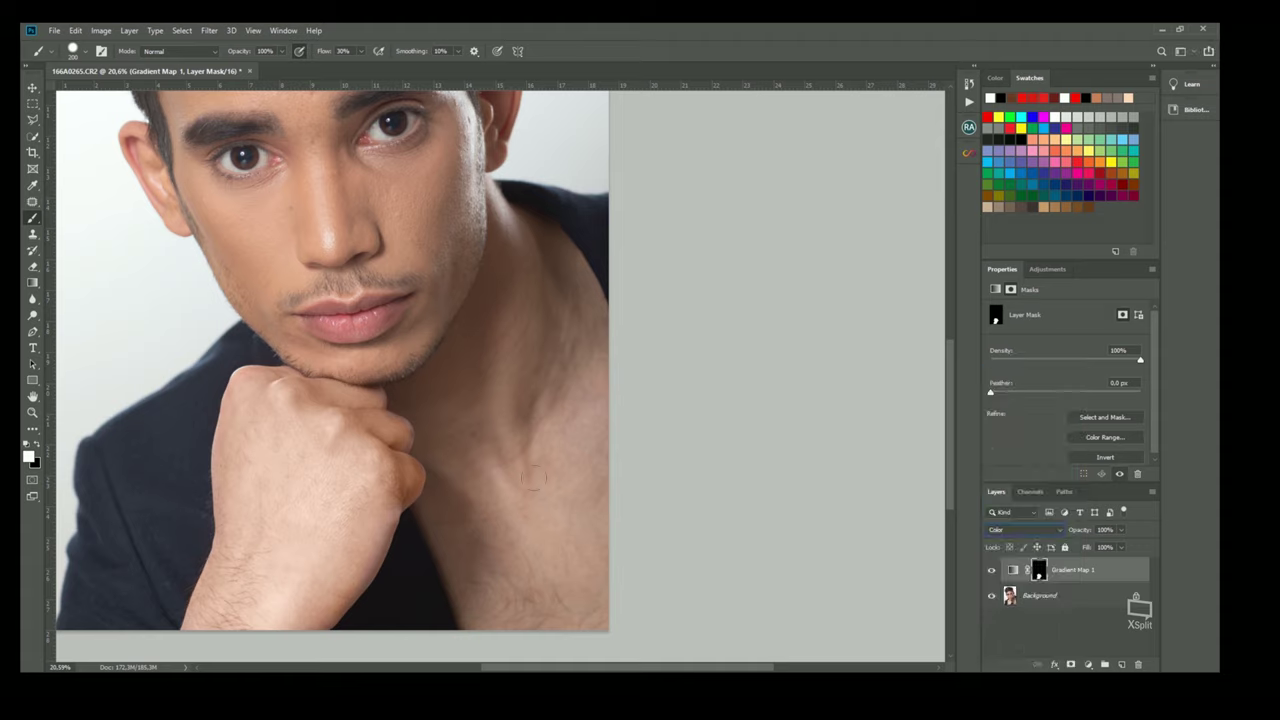
key(z)
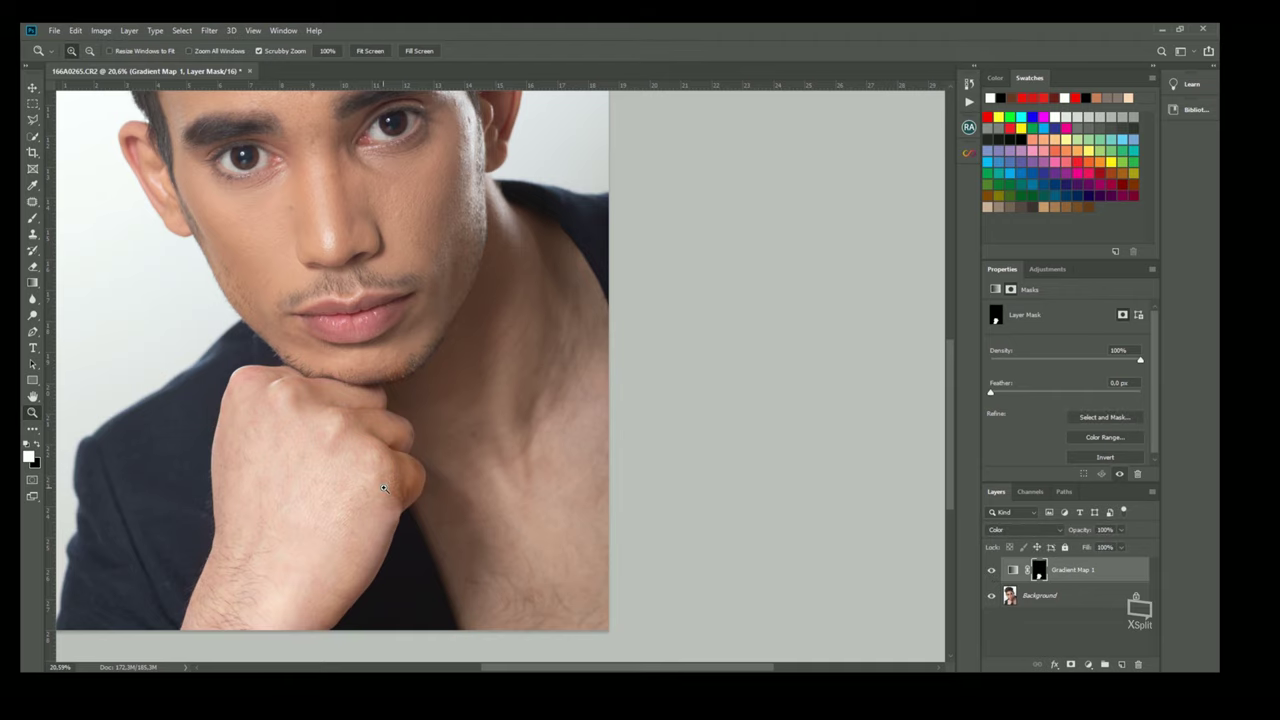
drag(397, 485, 410, 485)
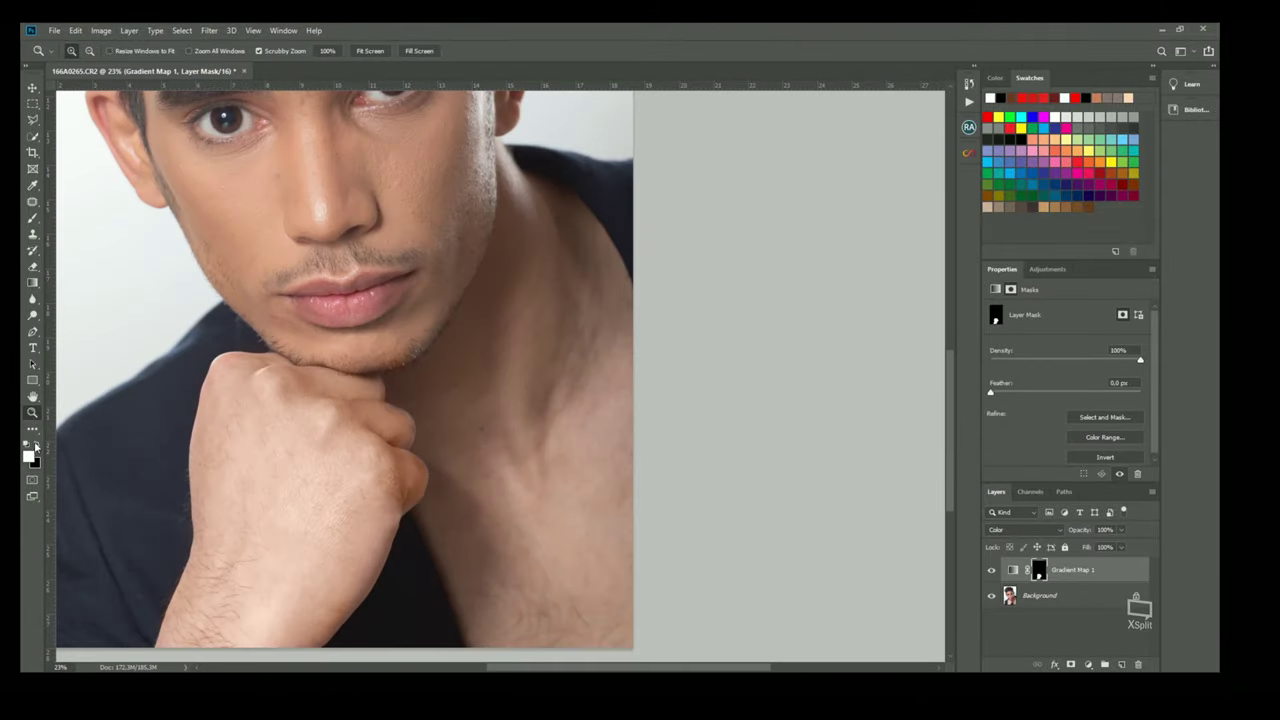
click(36, 446)
key(b)
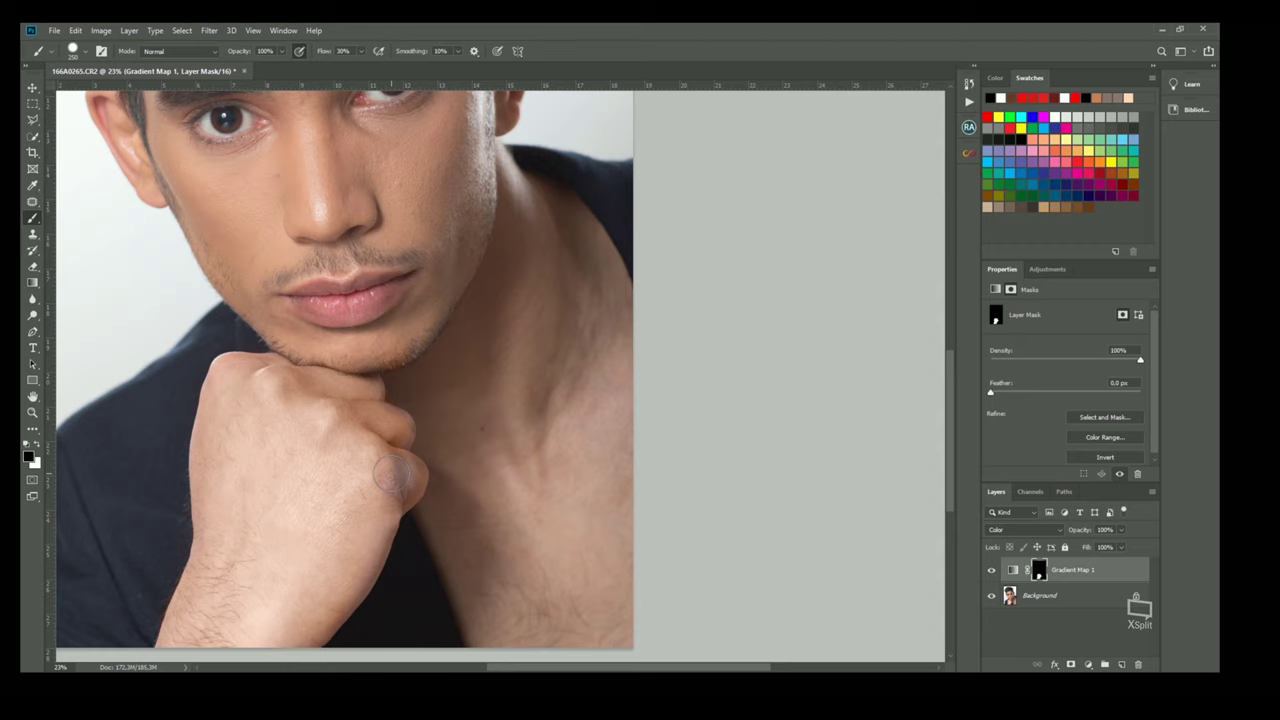
Fit the photo on screen and set a white brush to 12% flow
key(x)
key(ctrl+0)
key(shift+1)
key(shift+6)
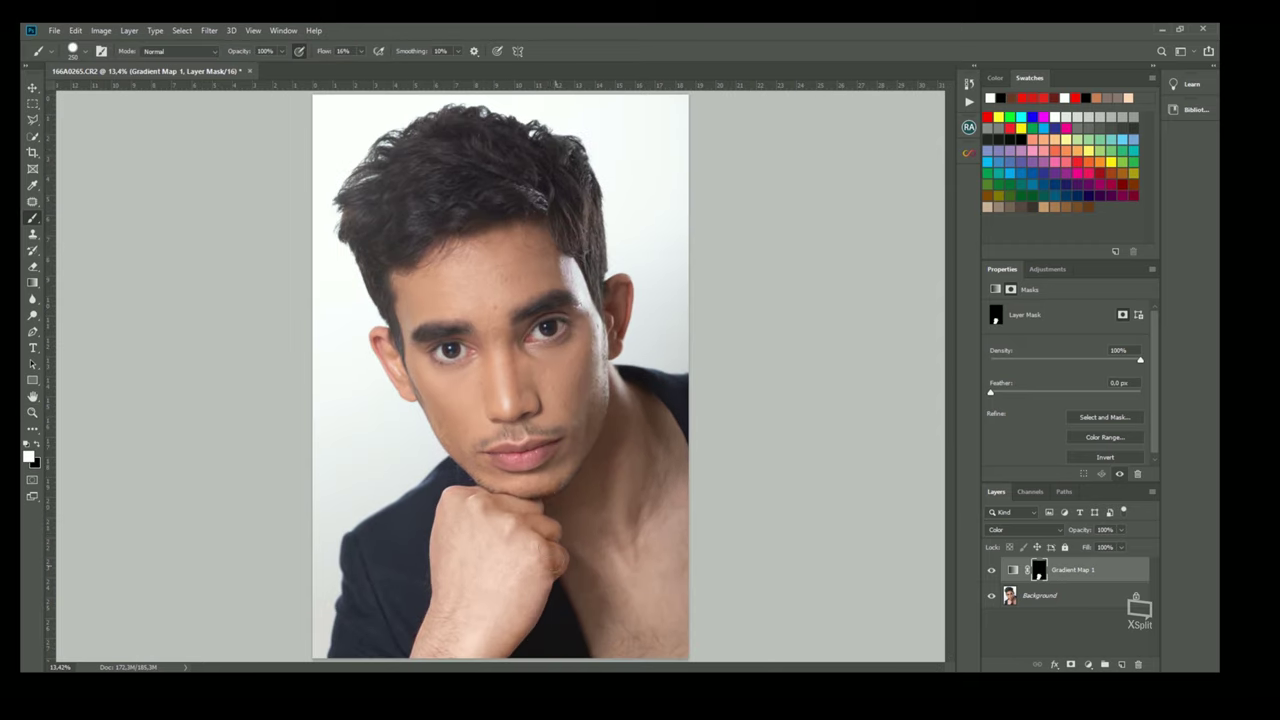
key(shift+1)
key(shift+2)
Compare the portrait with and without Gradient Map 1, leaving it visible
click(994, 573)
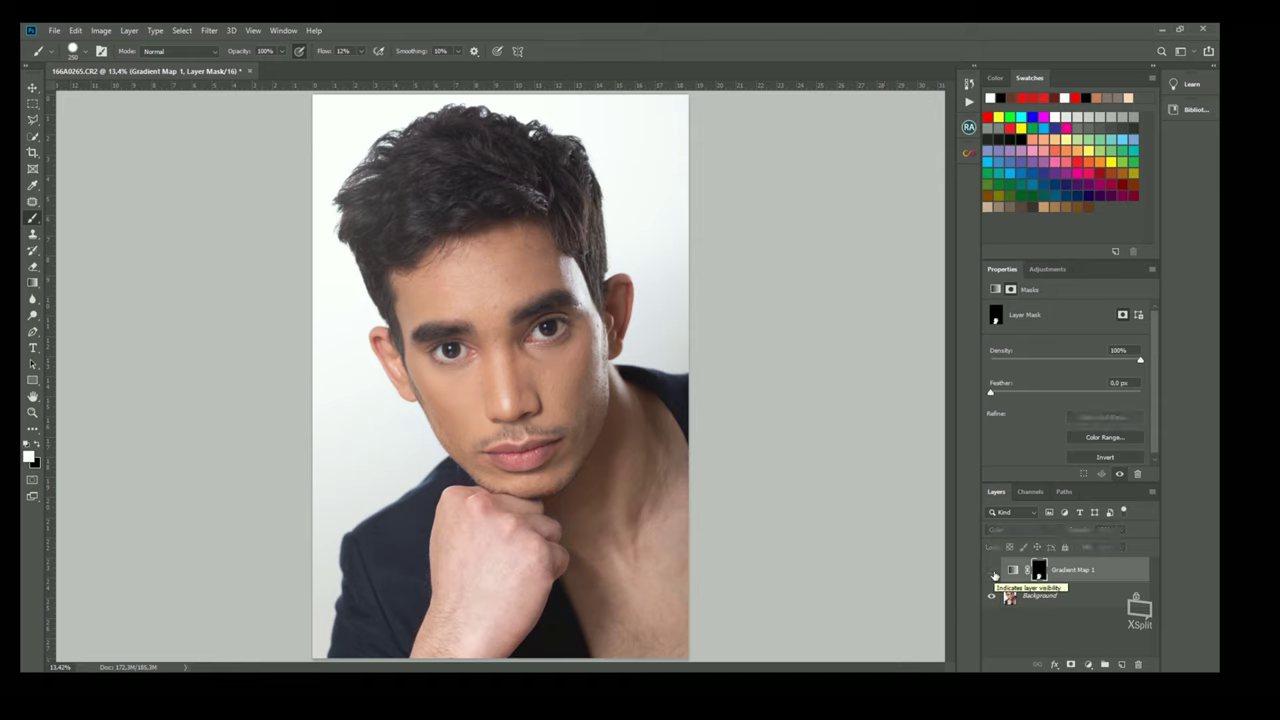
click(991, 573)
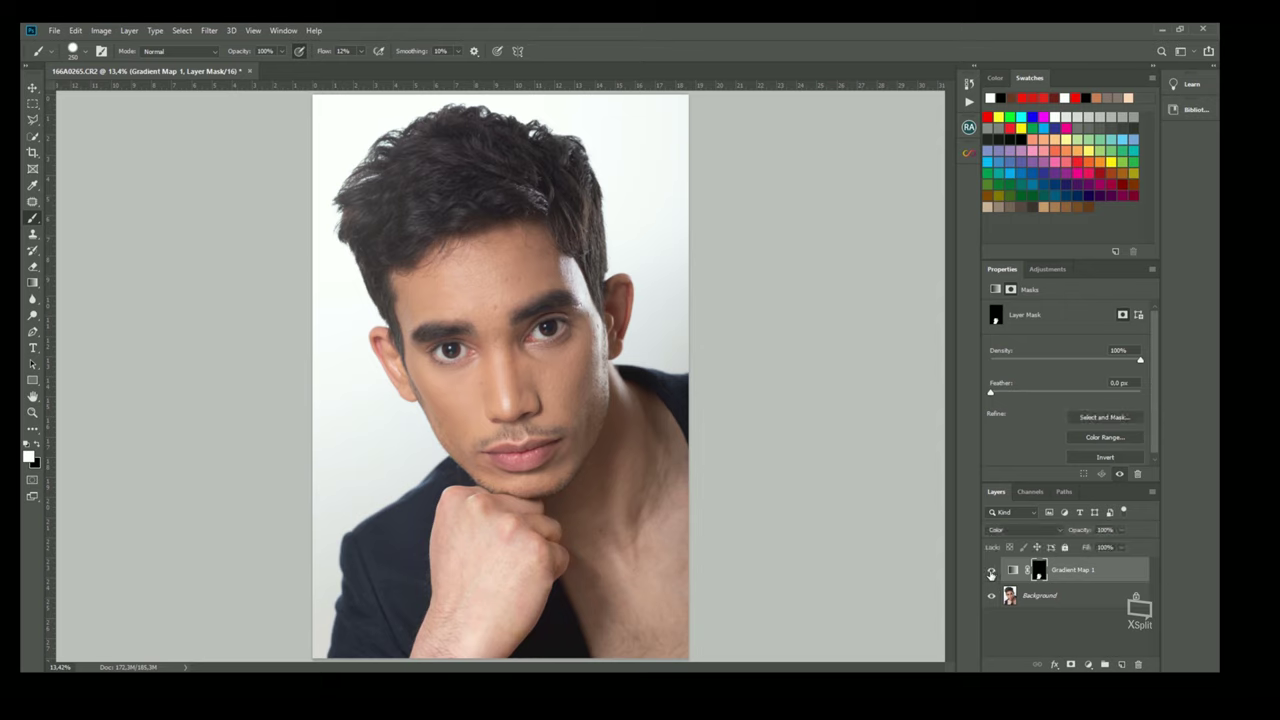
click(991, 573)
click(991, 573)
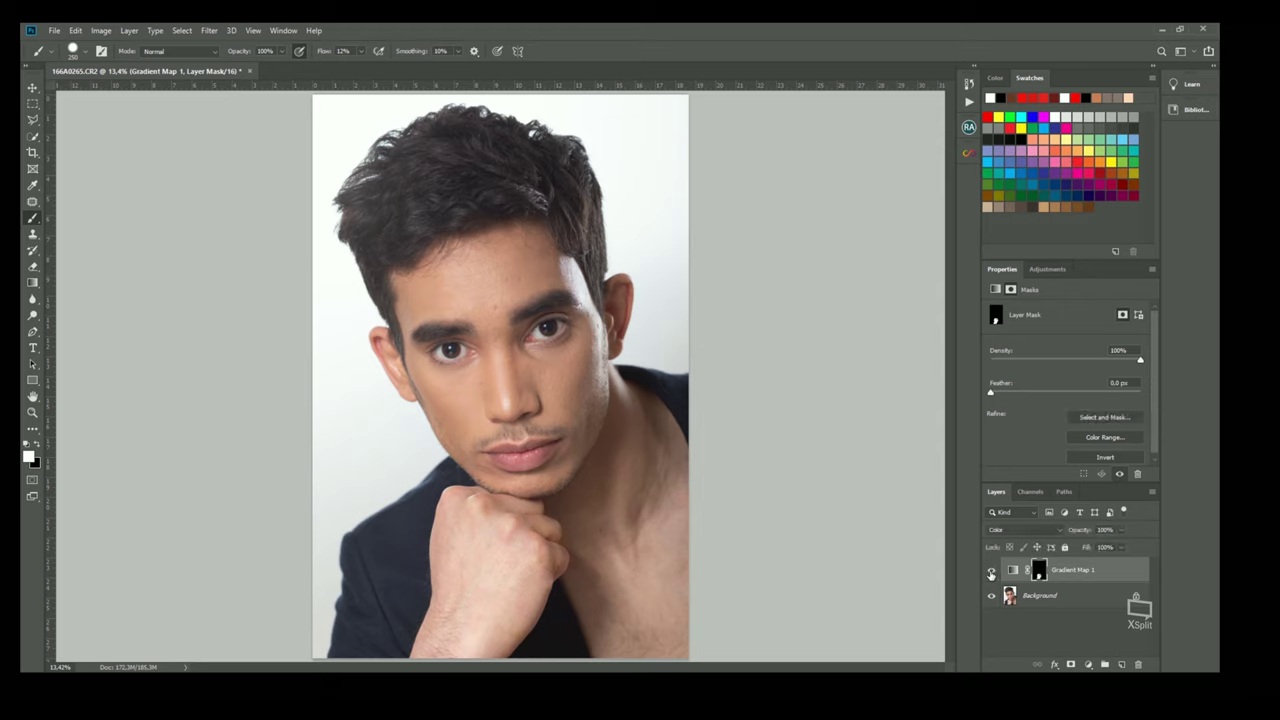